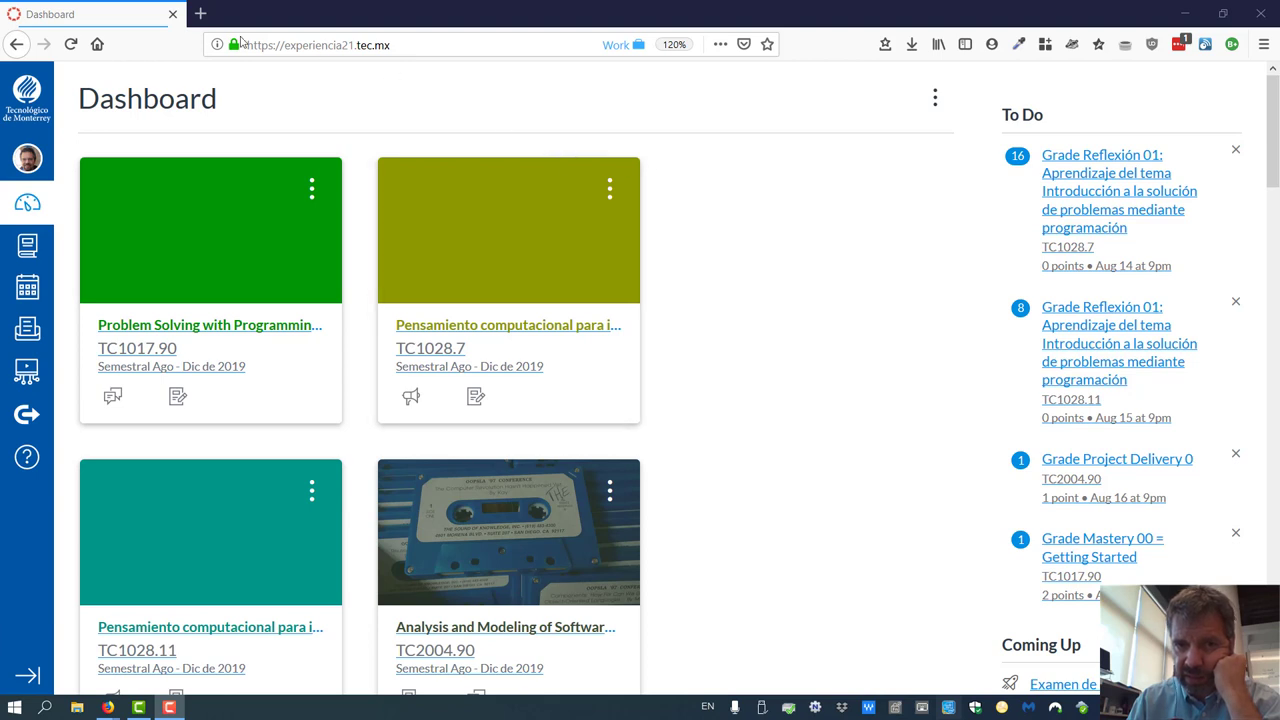
{"action": "left_click", "coordinate": [332, 47]}
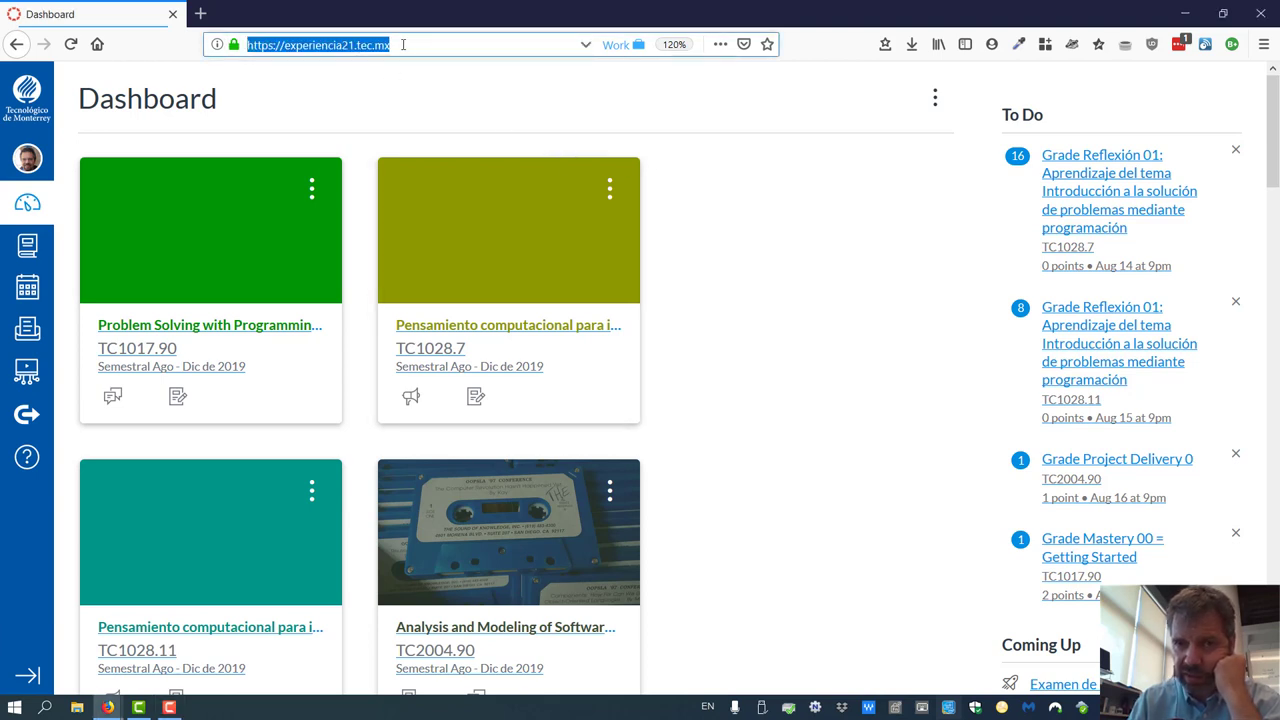
{"action": "left_click", "coordinate": [403, 44]}
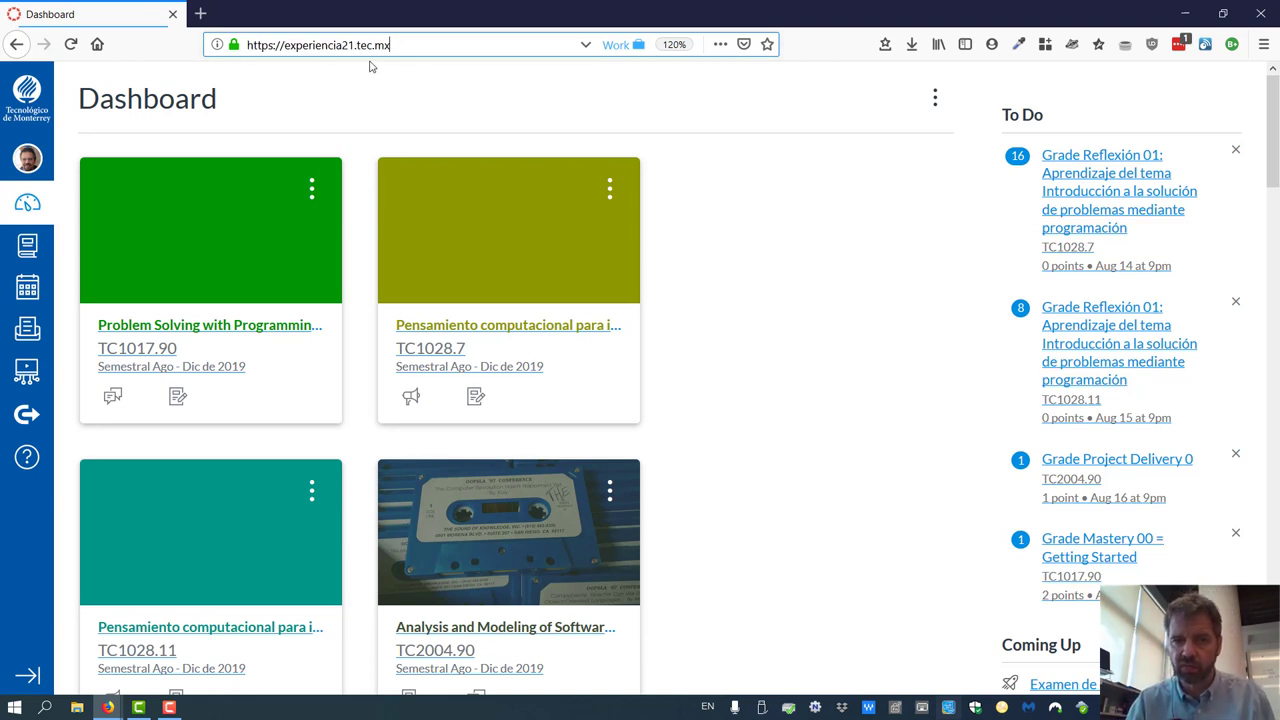
{"action": "triple_click", "coordinate": [291, 44]}
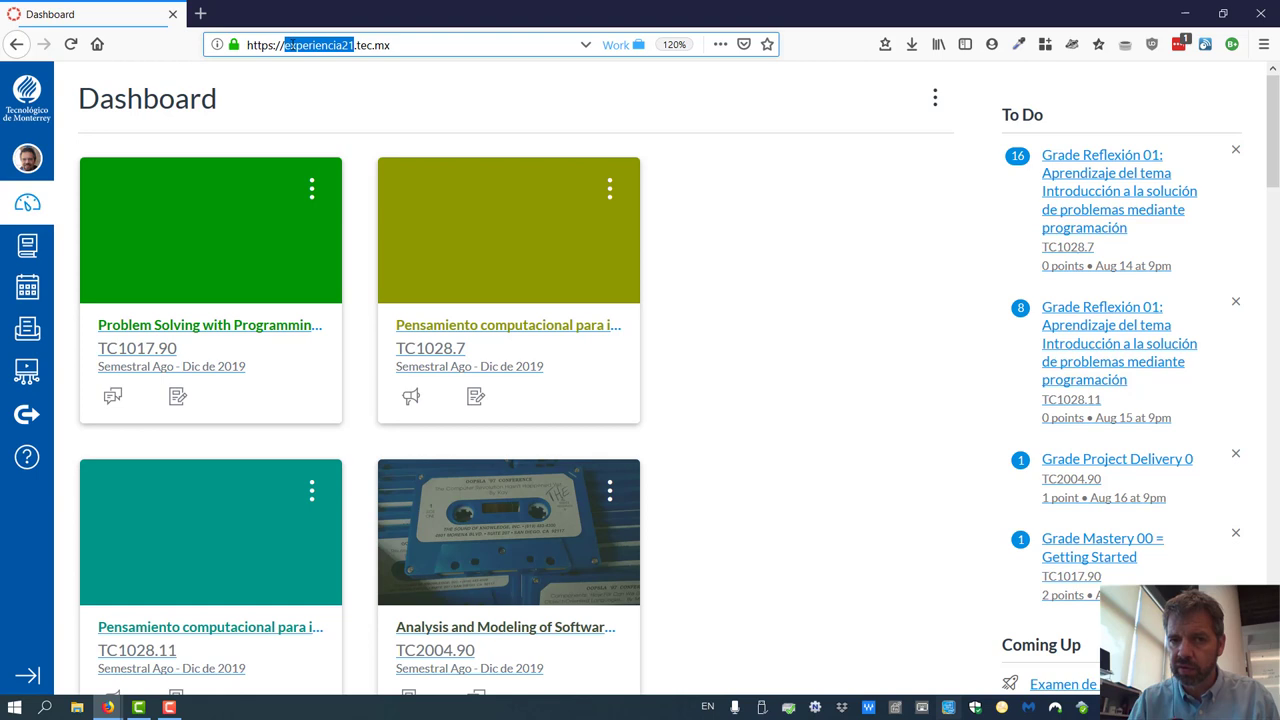
{"action": "right_click", "coordinate": [323, 44]}
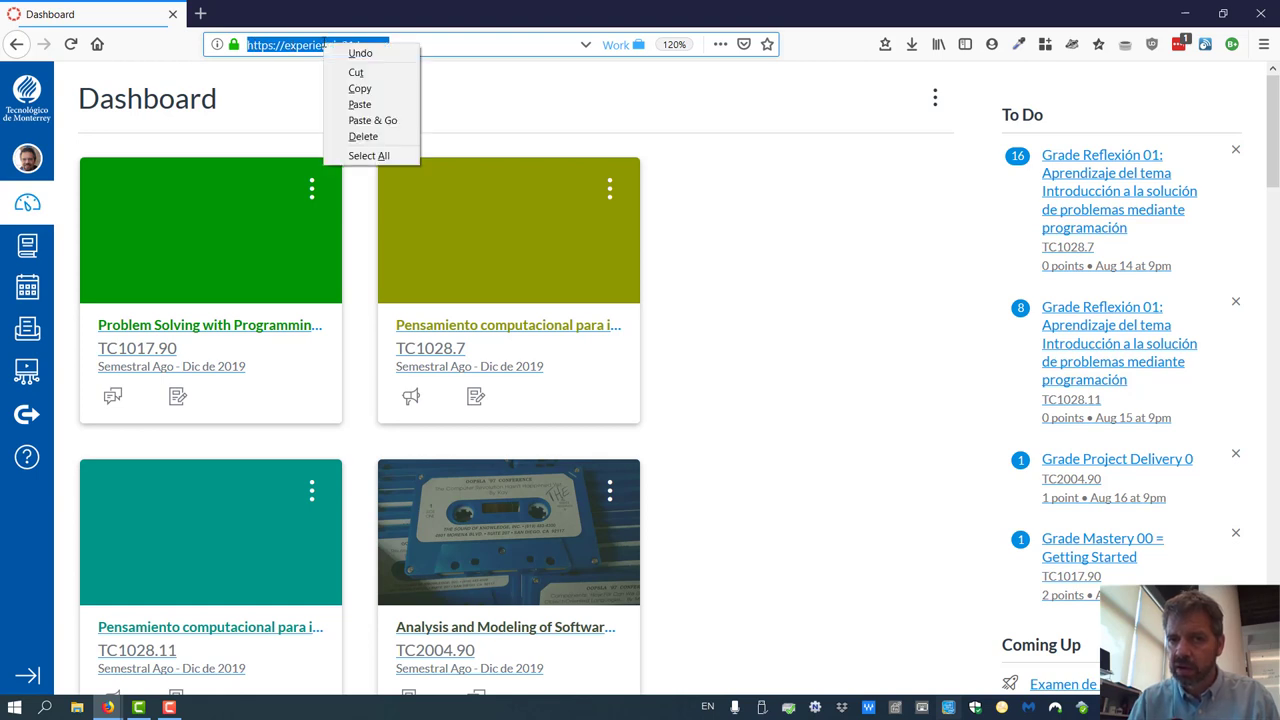
{"action": "left_click", "coordinate": [365, 98]}
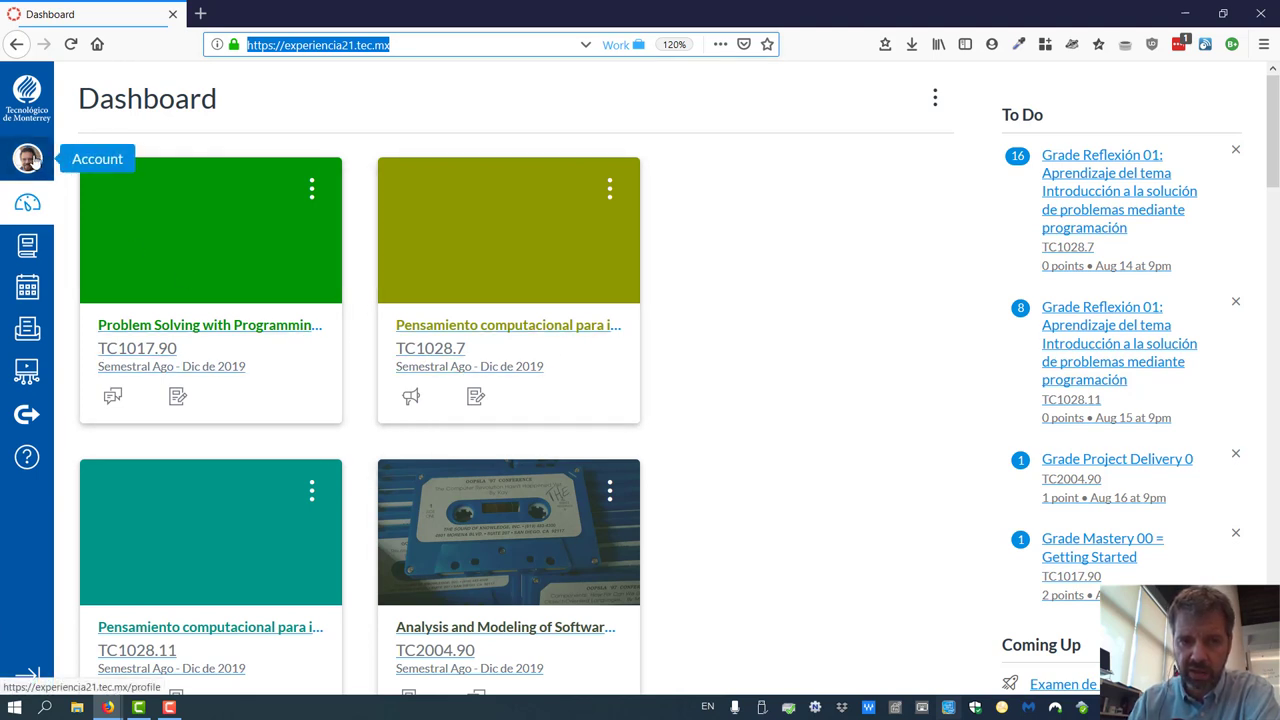
Open Profile from the Account tray and look over its photo, biography and links.
{"action": "left_click", "coordinate": [27, 158]}
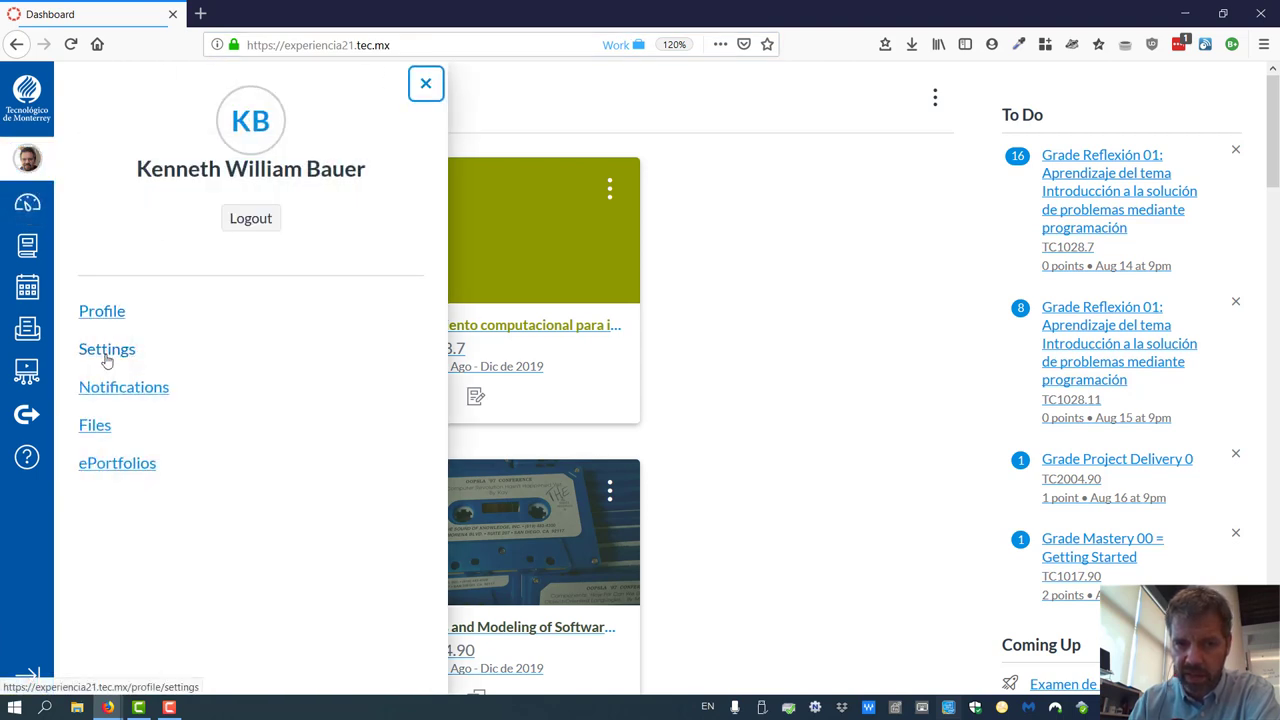
{"action": "left_click", "coordinate": [117, 313]}
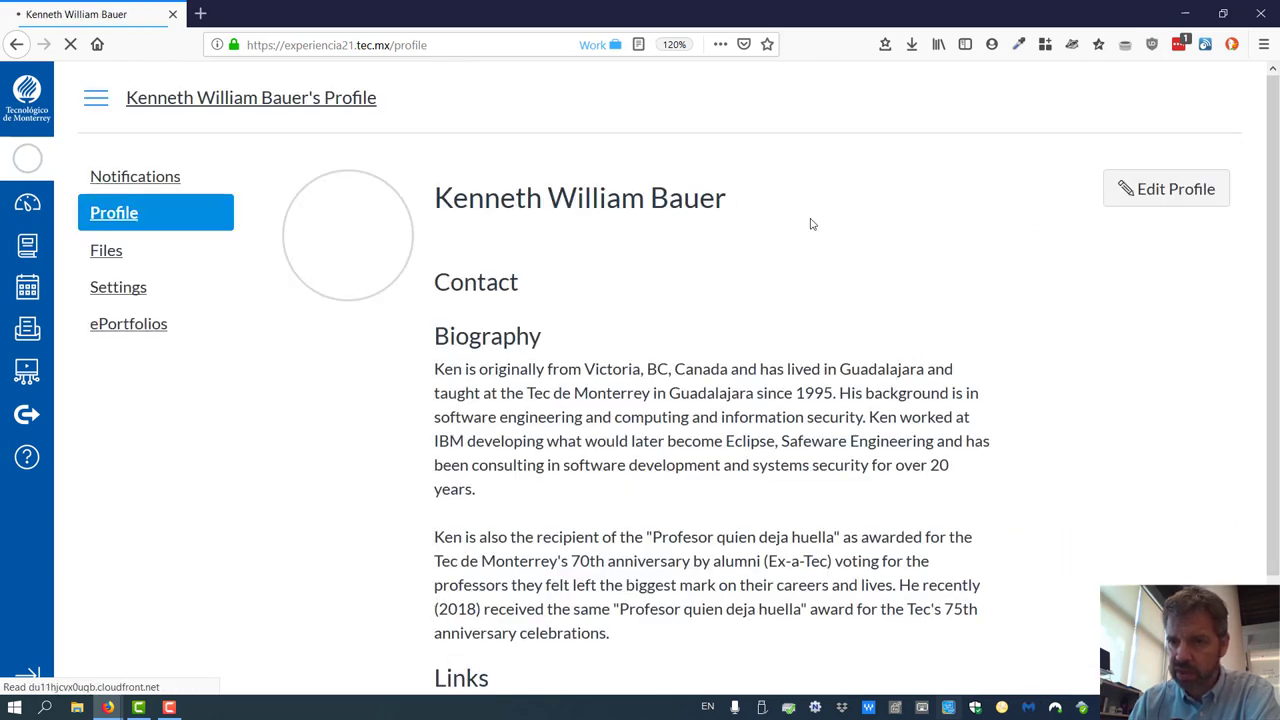
{"action": "scroll", "coordinate": [491, 398], "scroll_direction": "down", "scroll_amount": 2}
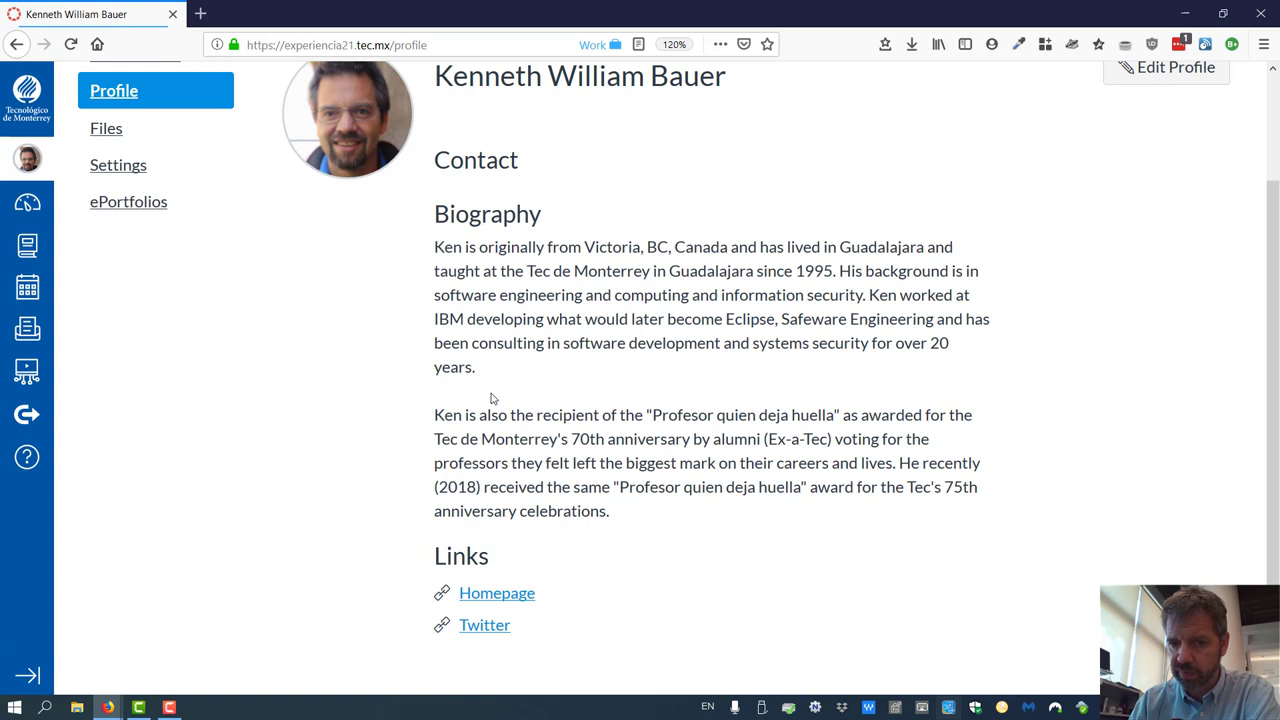
{"action": "scroll", "coordinate": [573, 394], "scroll_direction": "up", "scroll_amount": 2}
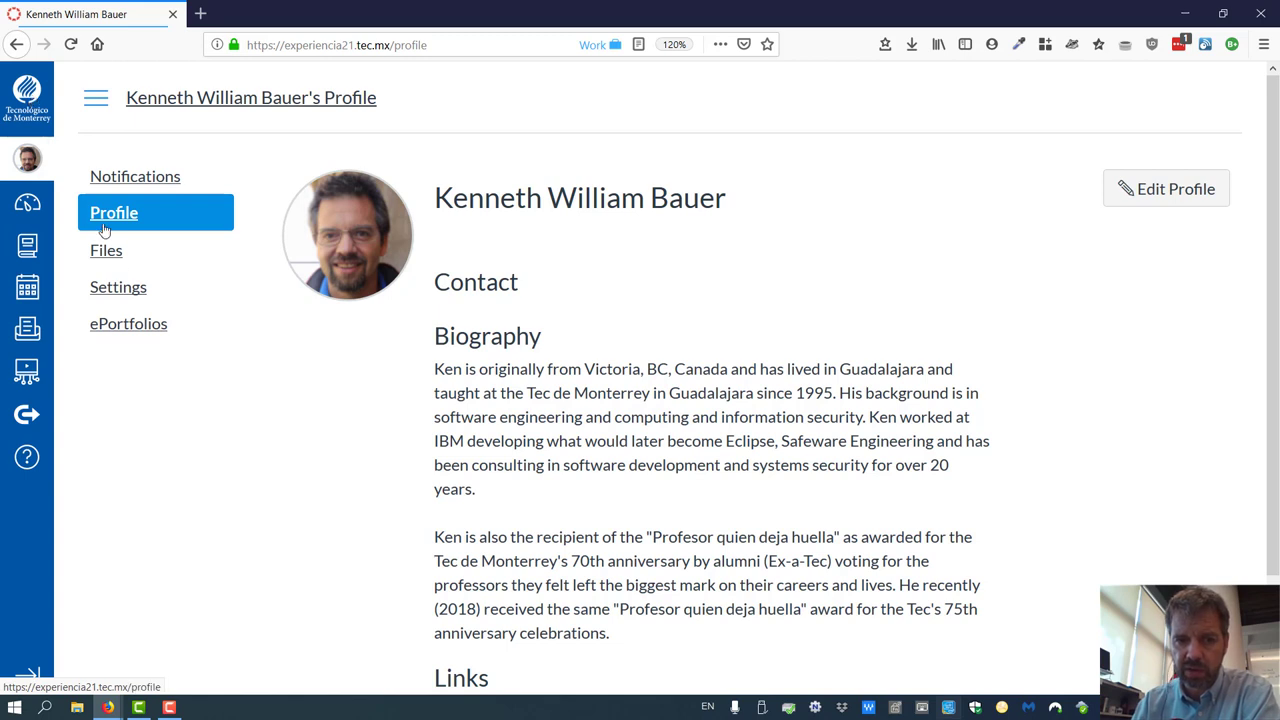
Browse the account Settings page, then return to the Dashboard via the Tecnológico logo.
{"action": "left_click", "coordinate": [140, 289]}
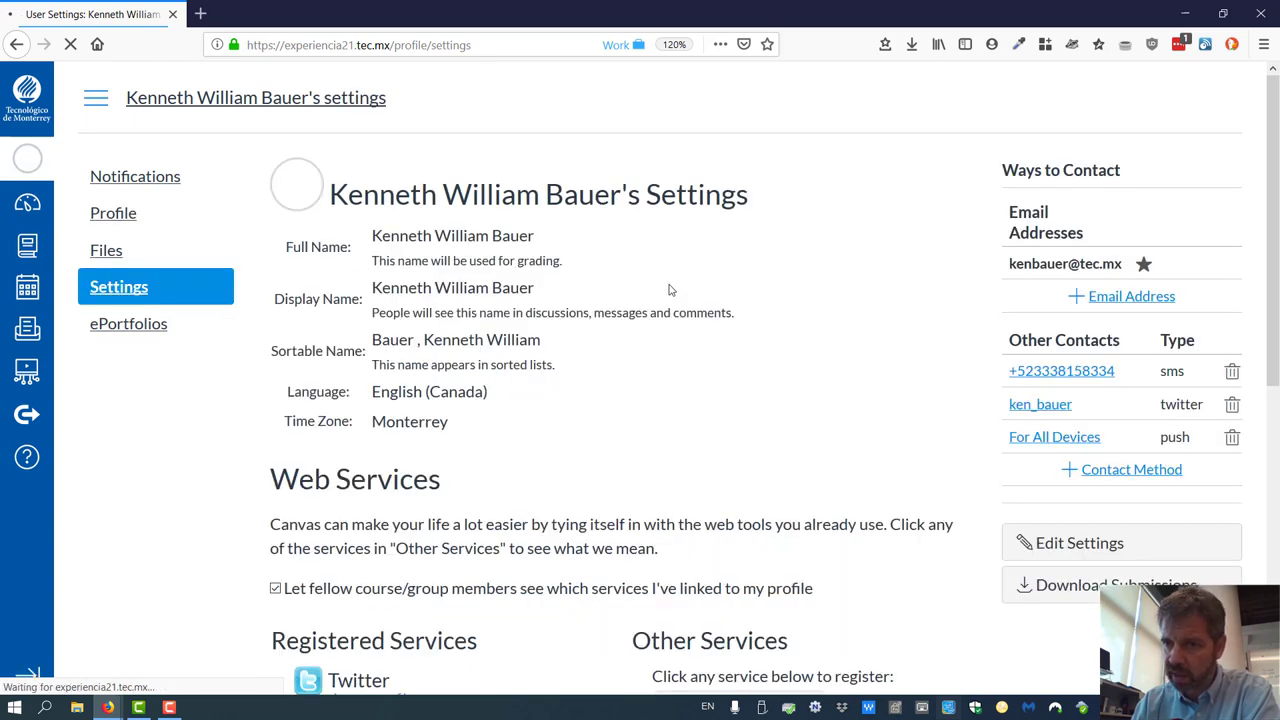
{"action": "scroll", "coordinate": [670, 289], "scroll_direction": "down", "scroll_amount": 3}
{"action": "scroll", "coordinate": [670, 285], "scroll_direction": "up", "scroll_amount": 2}
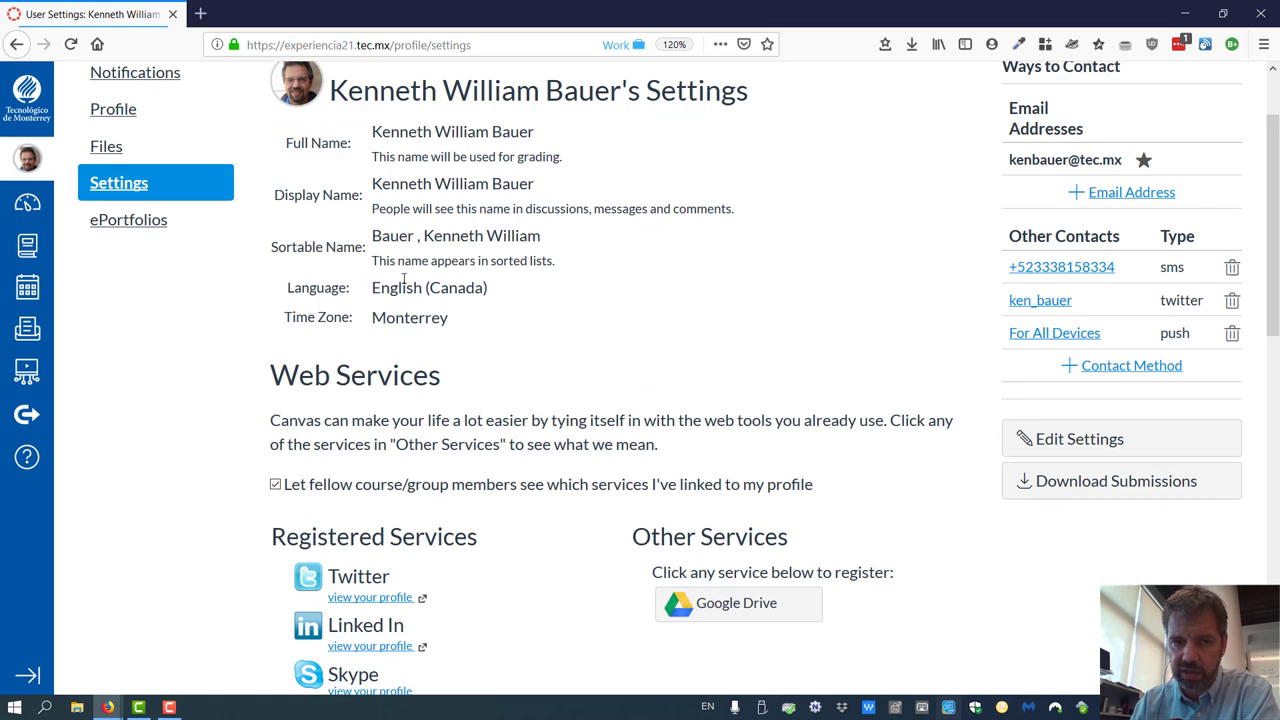
{"action": "scroll", "coordinate": [397, 274], "scroll_direction": "up", "scroll_amount": 1}
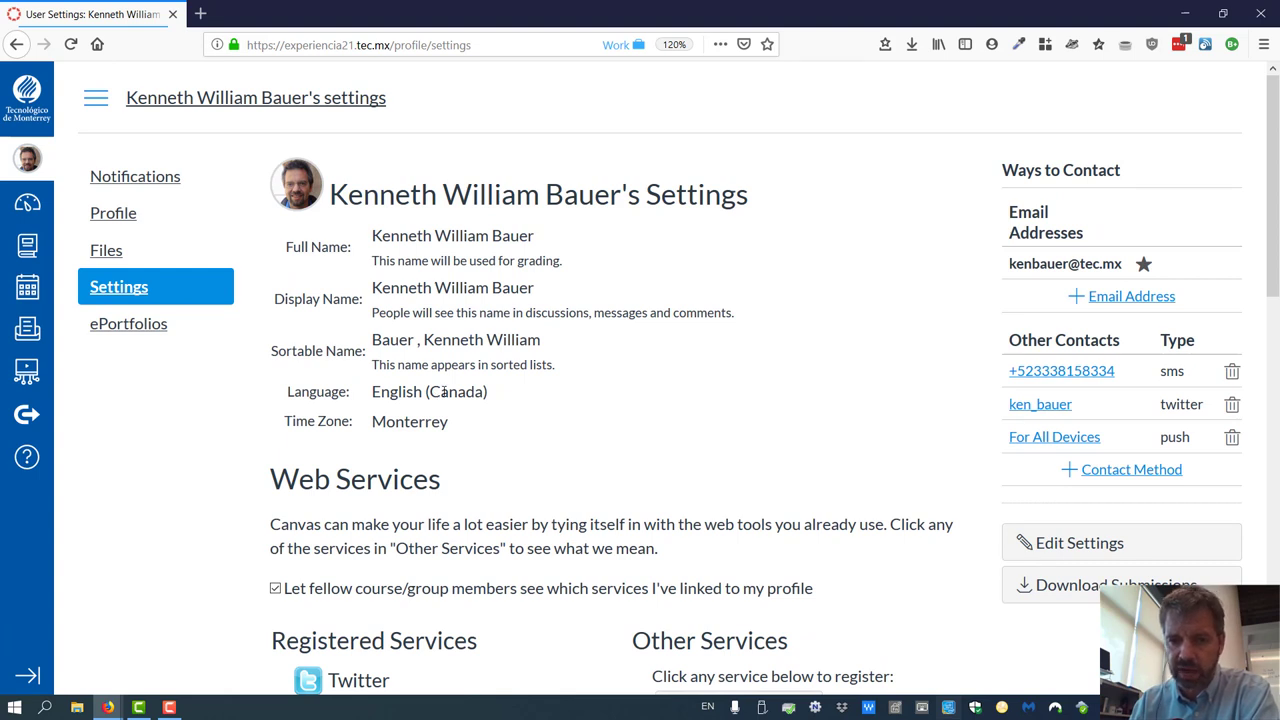
{"action": "left_click", "coordinate": [28, 100]}
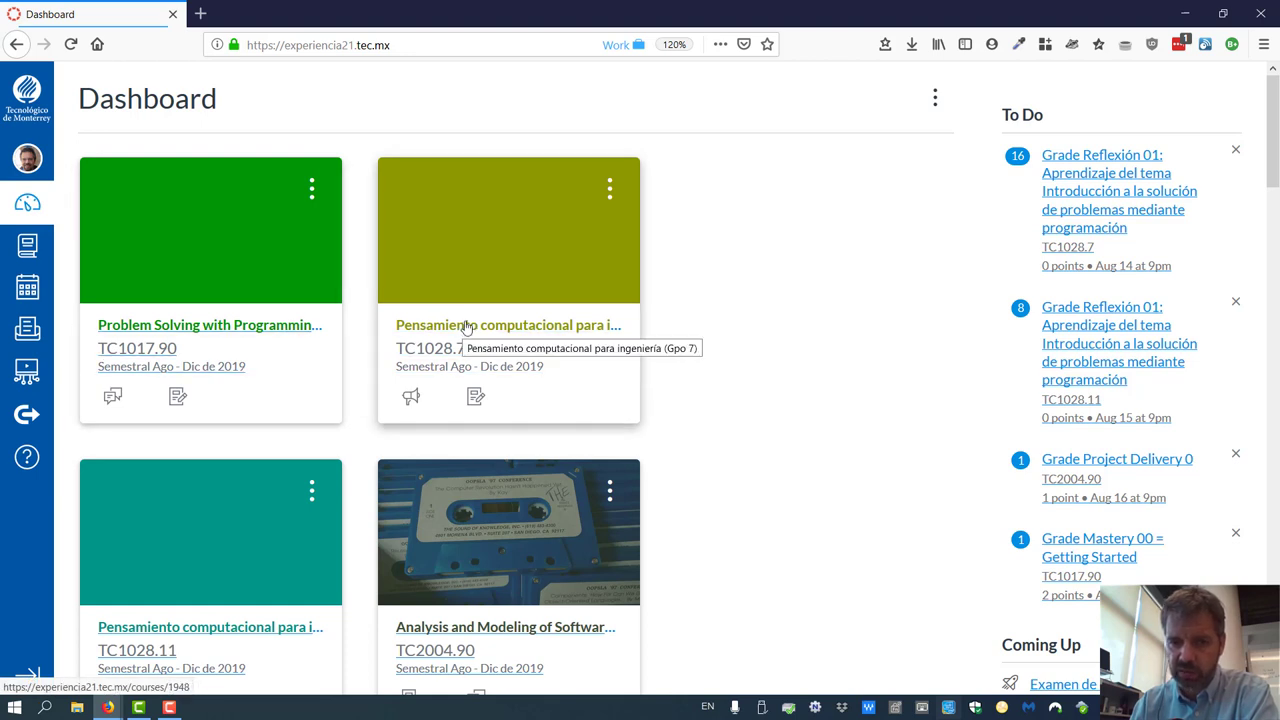
Open the TC1028.7 Pensamiento computacional para ingeniería course from its Dashboard card.
{"action": "left_click", "coordinate": [466, 327]}
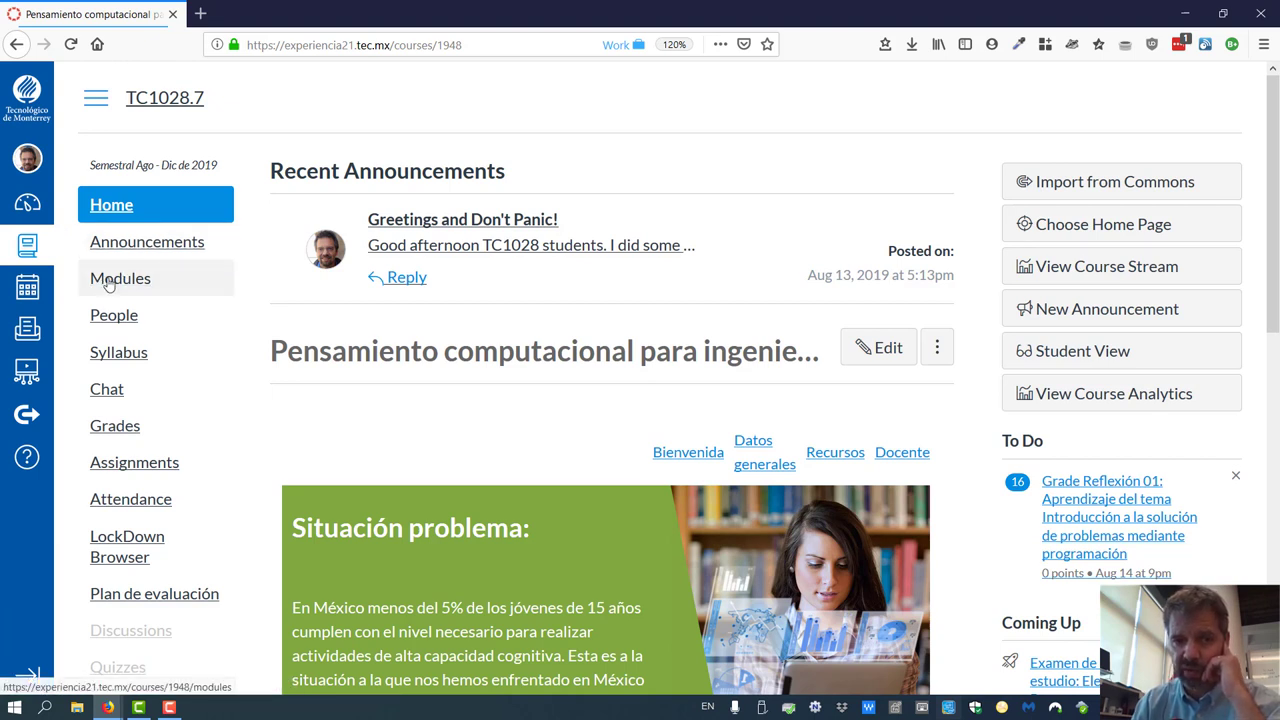
View the course Announcements list, then move on to the course Modules page.
{"action": "left_click", "coordinate": [203, 252]}
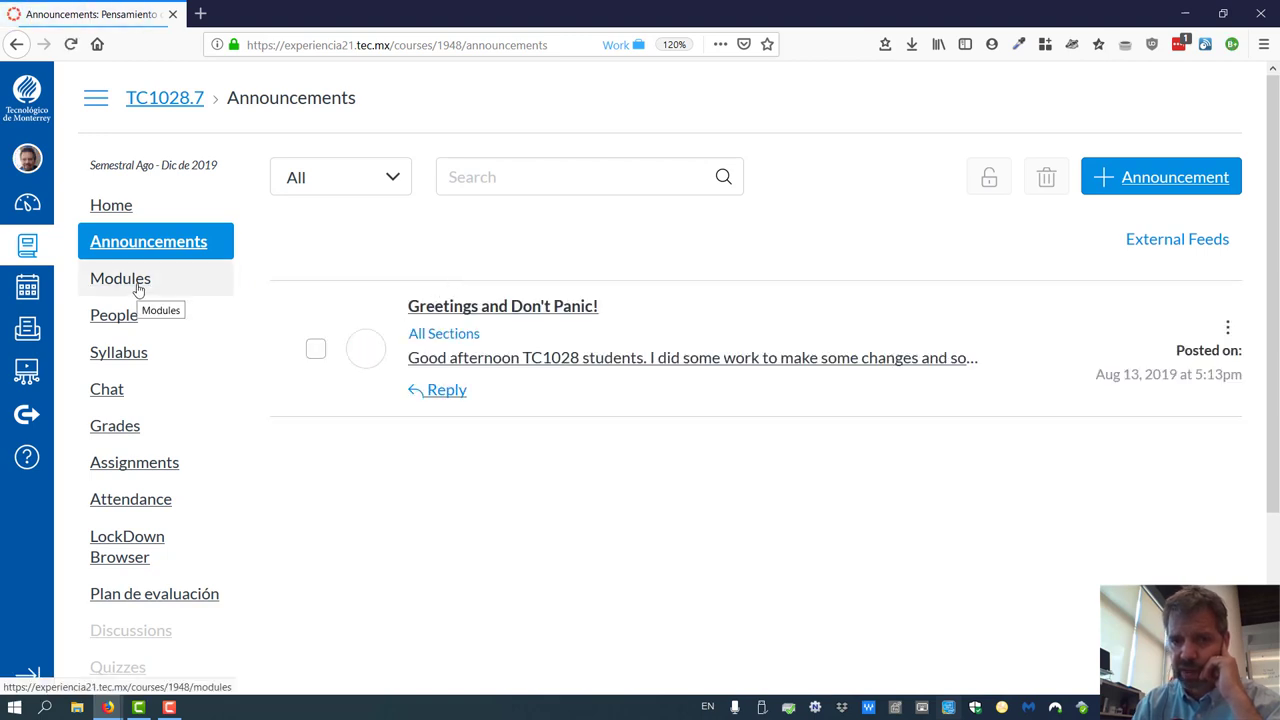
{"action": "left_click", "coordinate": [178, 283]}
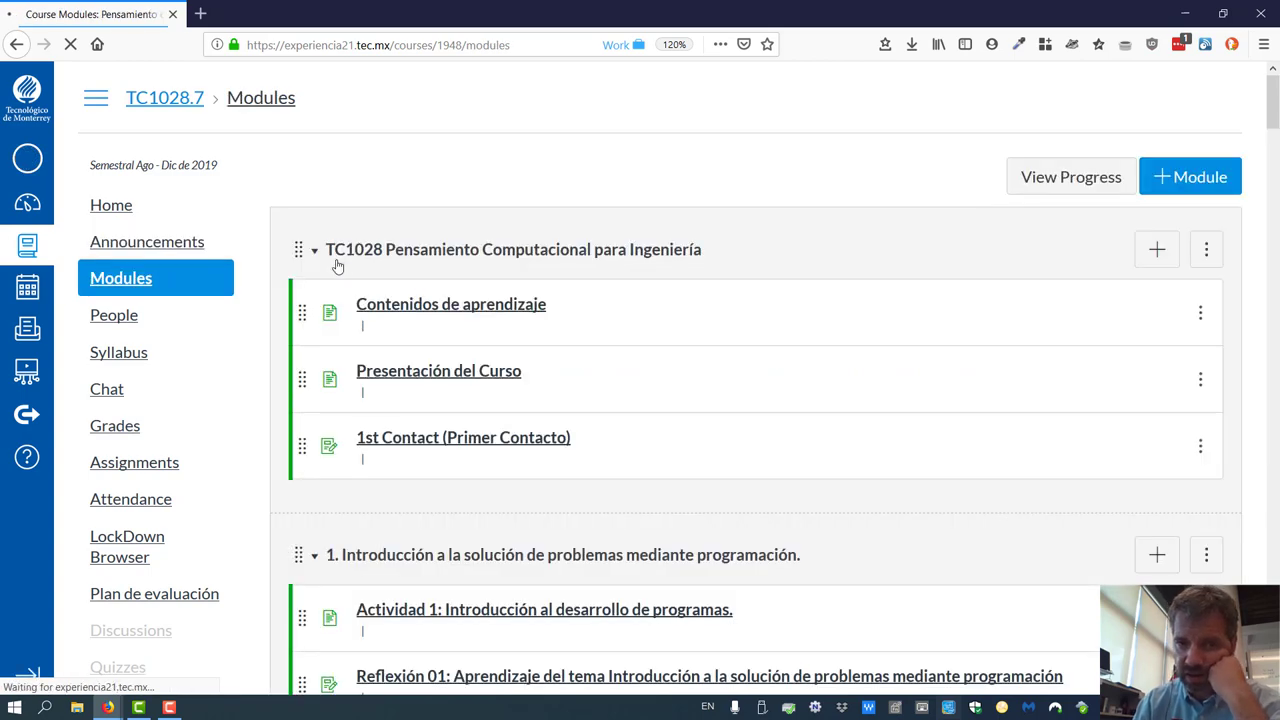
Scroll through the TC1028 units, from introduction to programming through decision structures.
{"action": "scroll", "coordinate": [470, 295], "scroll_direction": "down", "scroll_amount": 15}
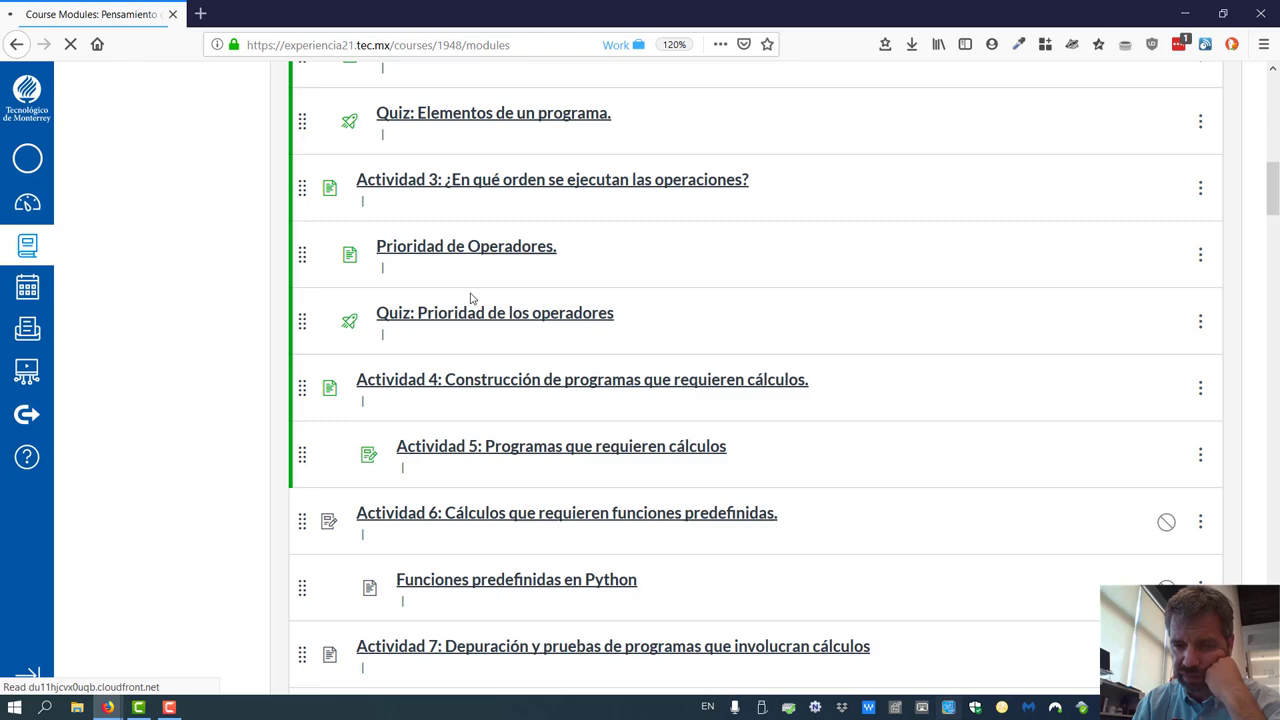
{"action": "scroll", "coordinate": [472, 297], "scroll_direction": "down", "scroll_amount": 10}
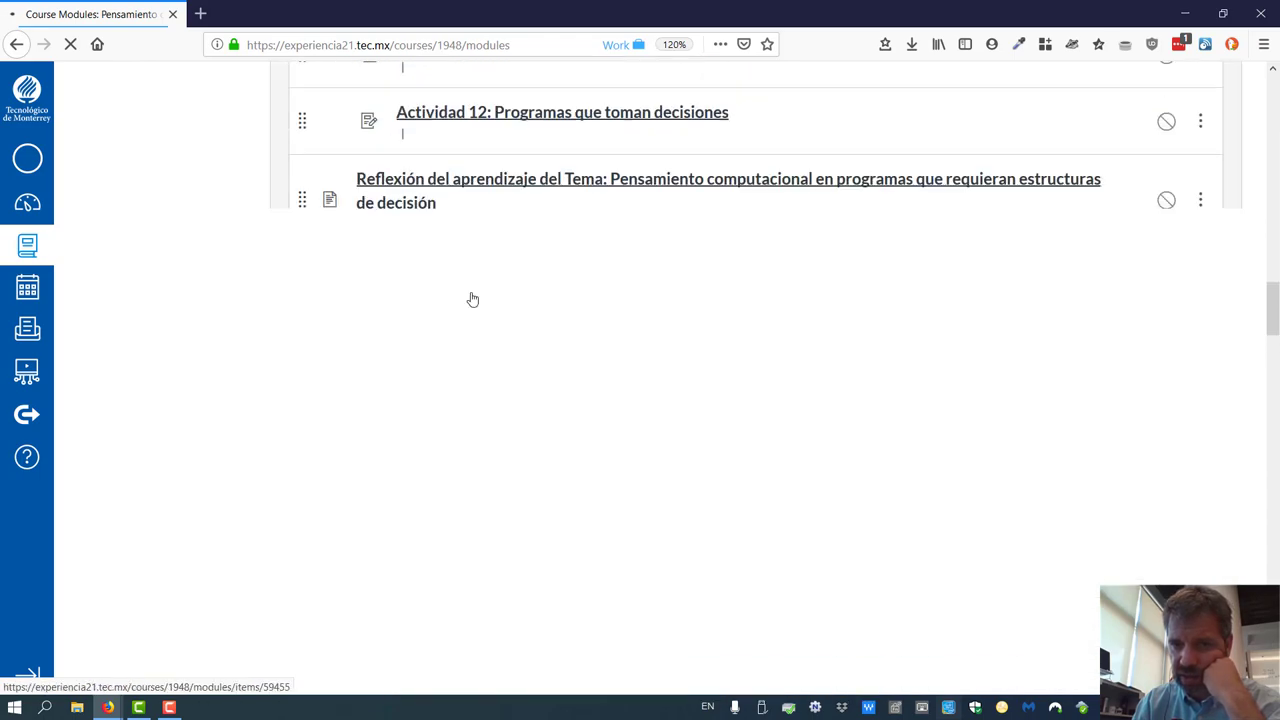
{"action": "scroll", "coordinate": [472, 296], "scroll_direction": "up", "scroll_amount": 5}
{"action": "scroll", "coordinate": [472, 296], "scroll_direction": "up", "scroll_amount": 8}
{"action": "scroll", "coordinate": [474, 294], "scroll_direction": "down", "scroll_amount": 5}
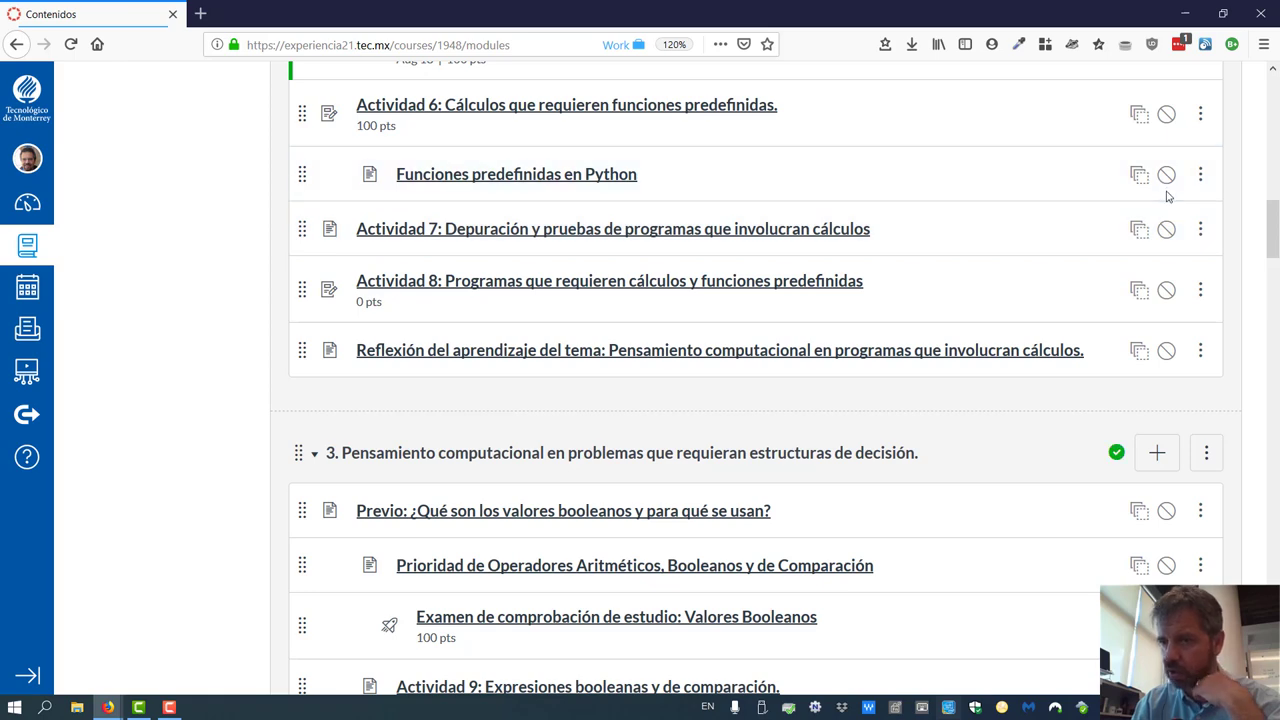
{"action": "scroll", "coordinate": [1168, 195], "scroll_direction": "up", "scroll_amount": 3}
{"action": "scroll", "coordinate": [1160, 200], "scroll_direction": "up", "scroll_amount": 10}
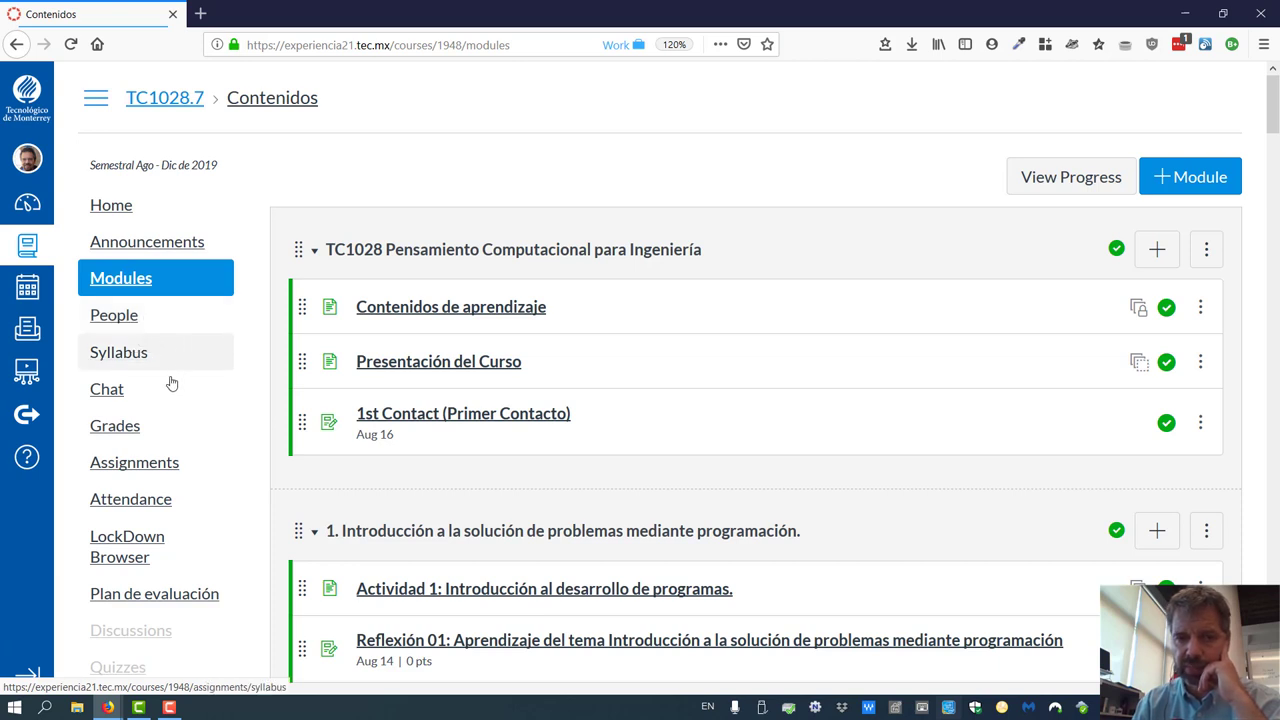
Read through the course Syllabus, then open the Assignments page with its weighted groups.
{"action": "left_click", "coordinate": [145, 362]}
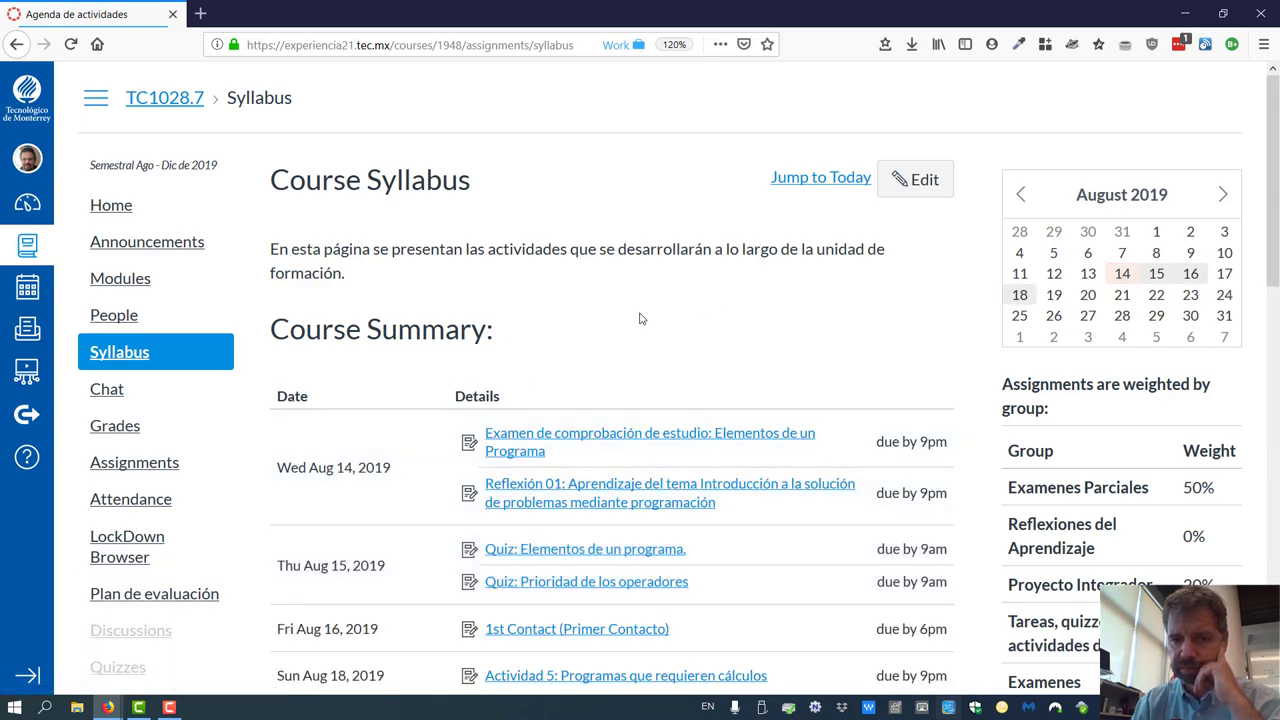
{"action": "scroll", "coordinate": [641, 319], "scroll_direction": "down", "scroll_amount": 5}
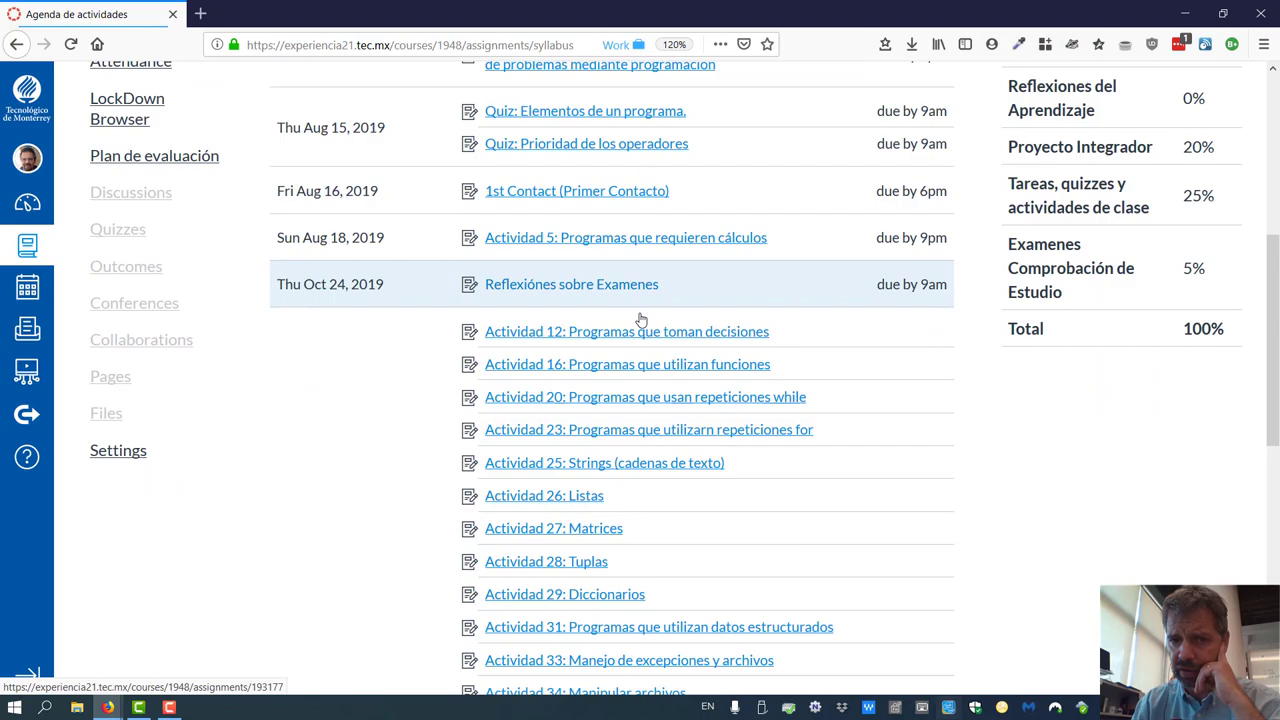
{"action": "scroll", "coordinate": [641, 319], "scroll_direction": "down", "scroll_amount": 3}
{"action": "scroll", "coordinate": [640, 317], "scroll_direction": "up", "scroll_amount": 8}
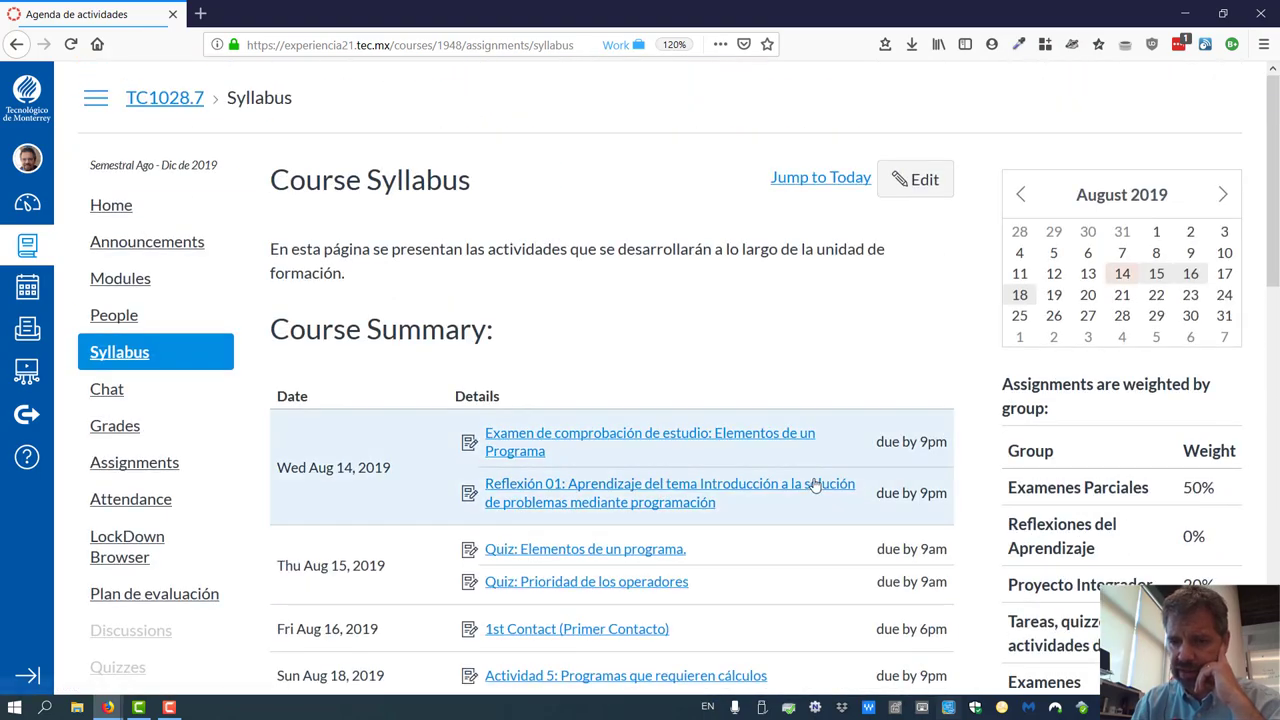
{"action": "scroll", "coordinate": [815, 485], "scroll_direction": "down", "scroll_amount": 6}
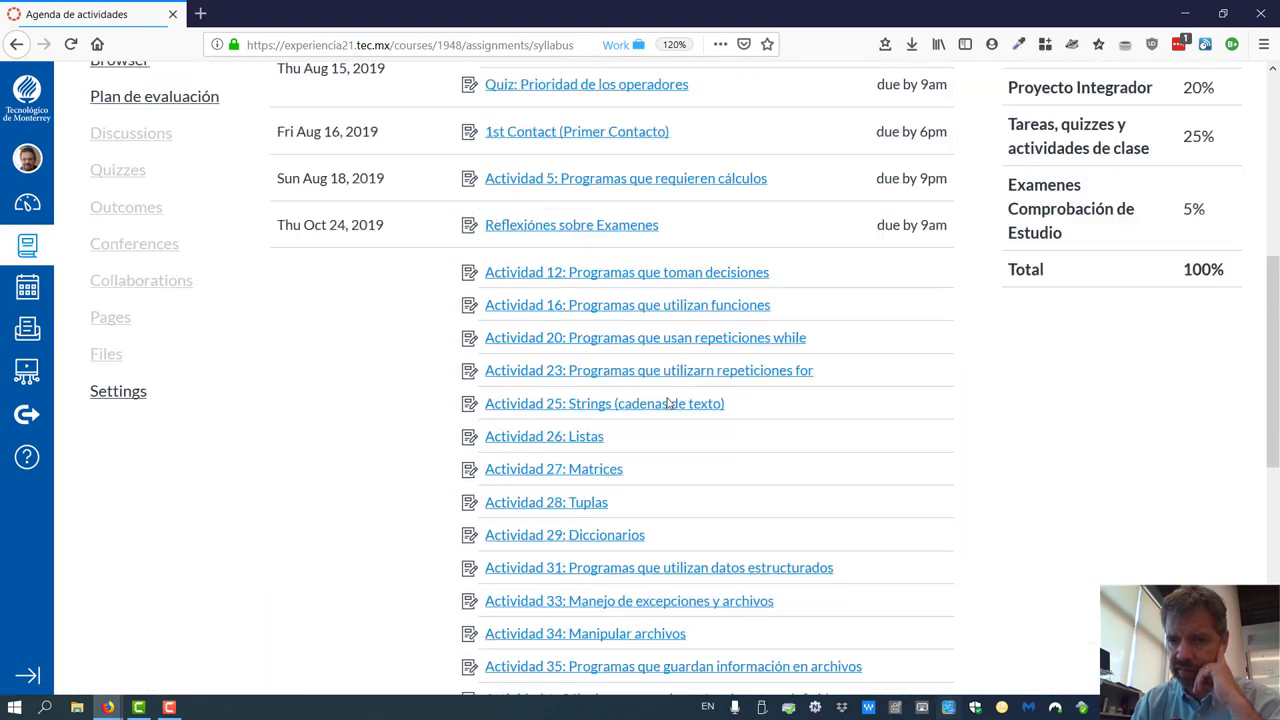
{"action": "scroll", "coordinate": [668, 403], "scroll_direction": "up", "scroll_amount": 5}
{"action": "scroll", "coordinate": [668, 403], "scroll_direction": "down", "scroll_amount": 2}
{"action": "scroll", "coordinate": [668, 403], "scroll_direction": "up", "scroll_amount": 1}
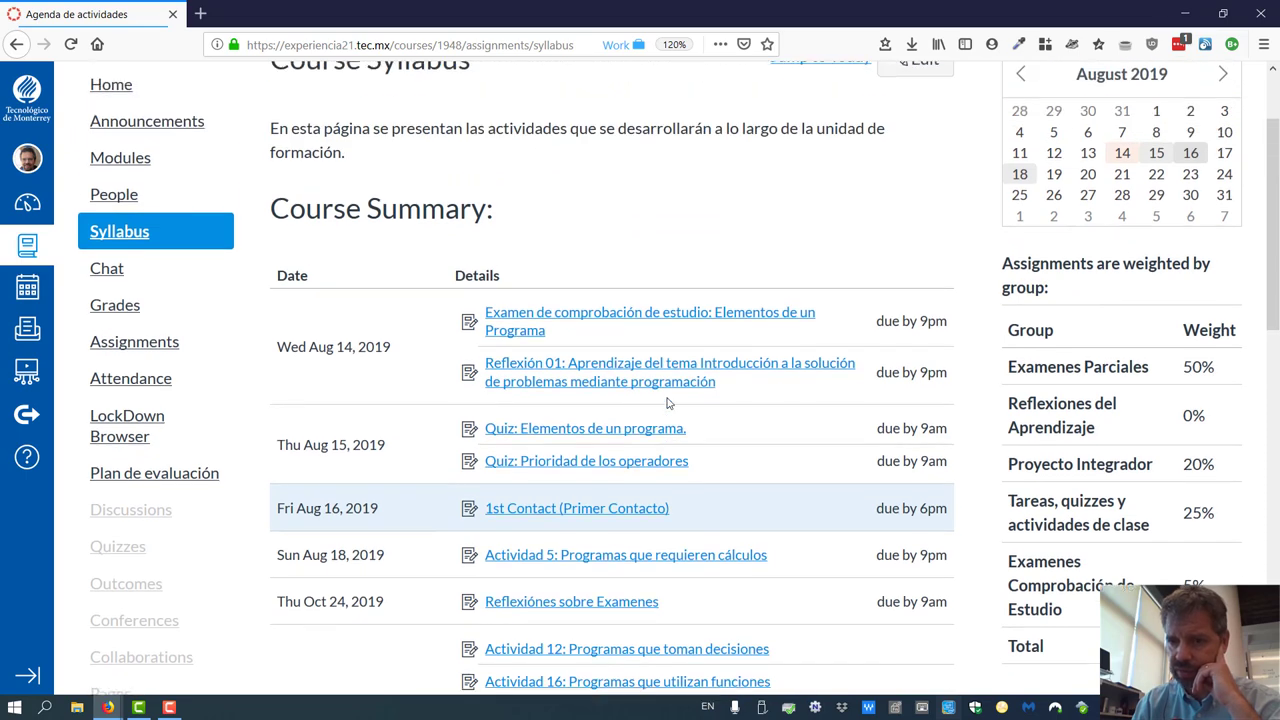
{"action": "scroll", "coordinate": [668, 403], "scroll_direction": "up", "scroll_amount": 1}
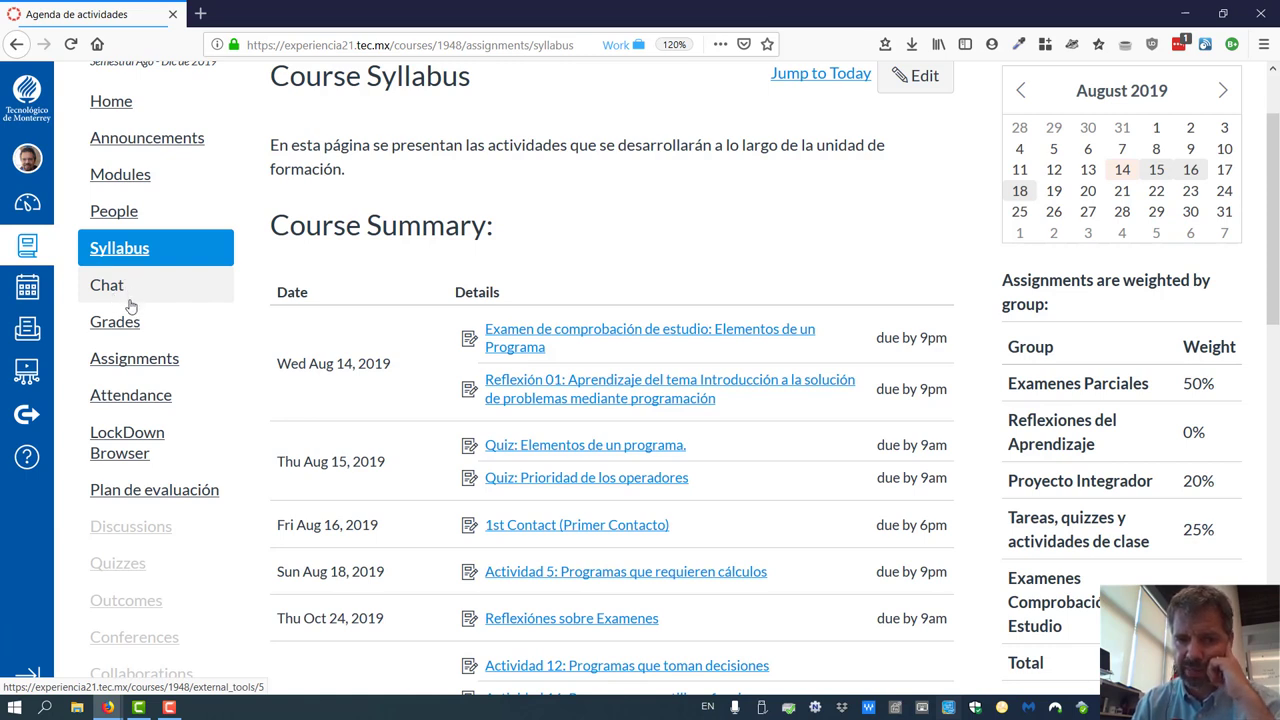
{"action": "left_click", "coordinate": [139, 366]}
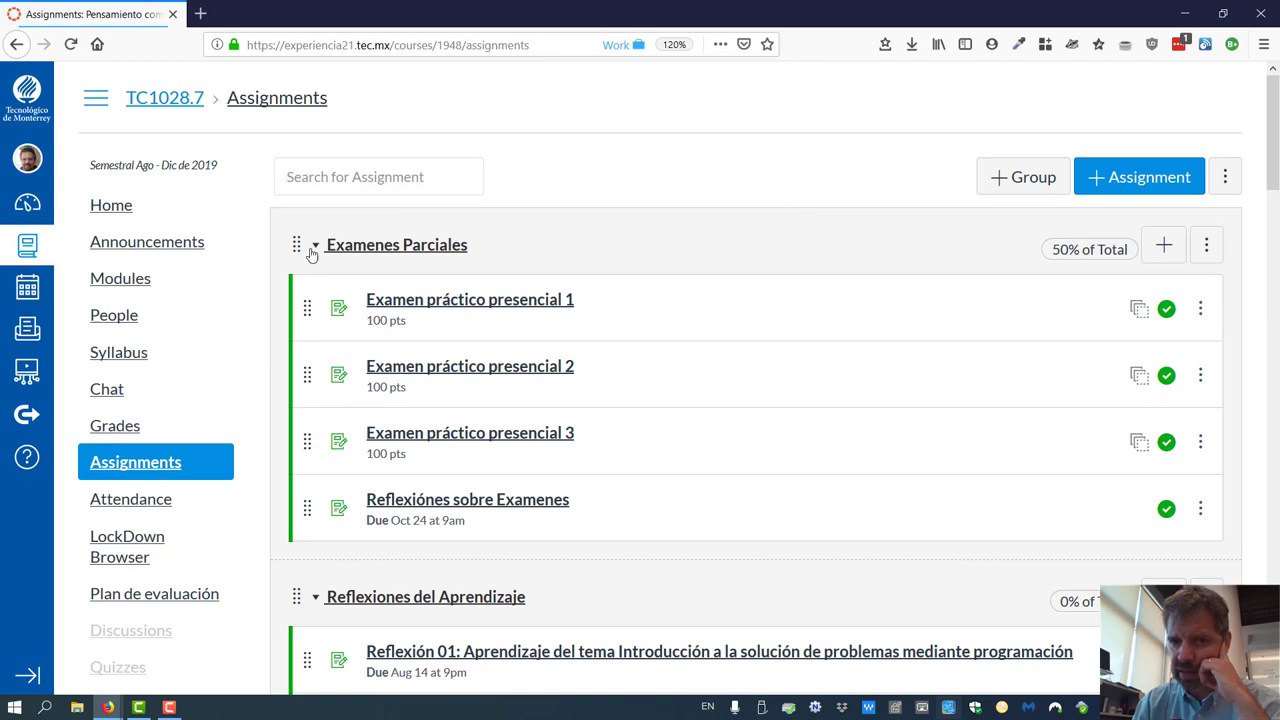
Collapse the Examenes Parciales, Reflexiones, Proyecto Integrador, Tareas and Examenes Comprobación groups.
{"action": "left_click", "coordinate": [313, 250]}
{"action": "left_click", "coordinate": [314, 323]}
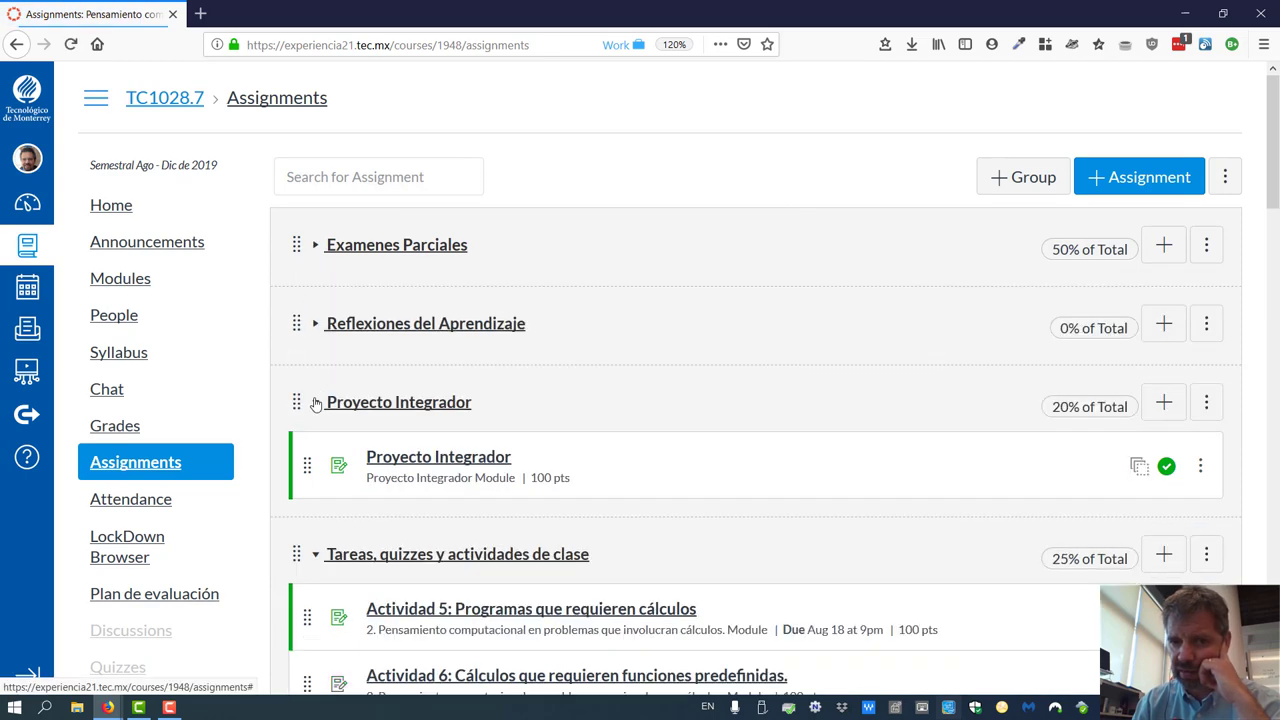
{"action": "left_click", "coordinate": [313, 401]}
{"action": "left_click", "coordinate": [314, 485]}
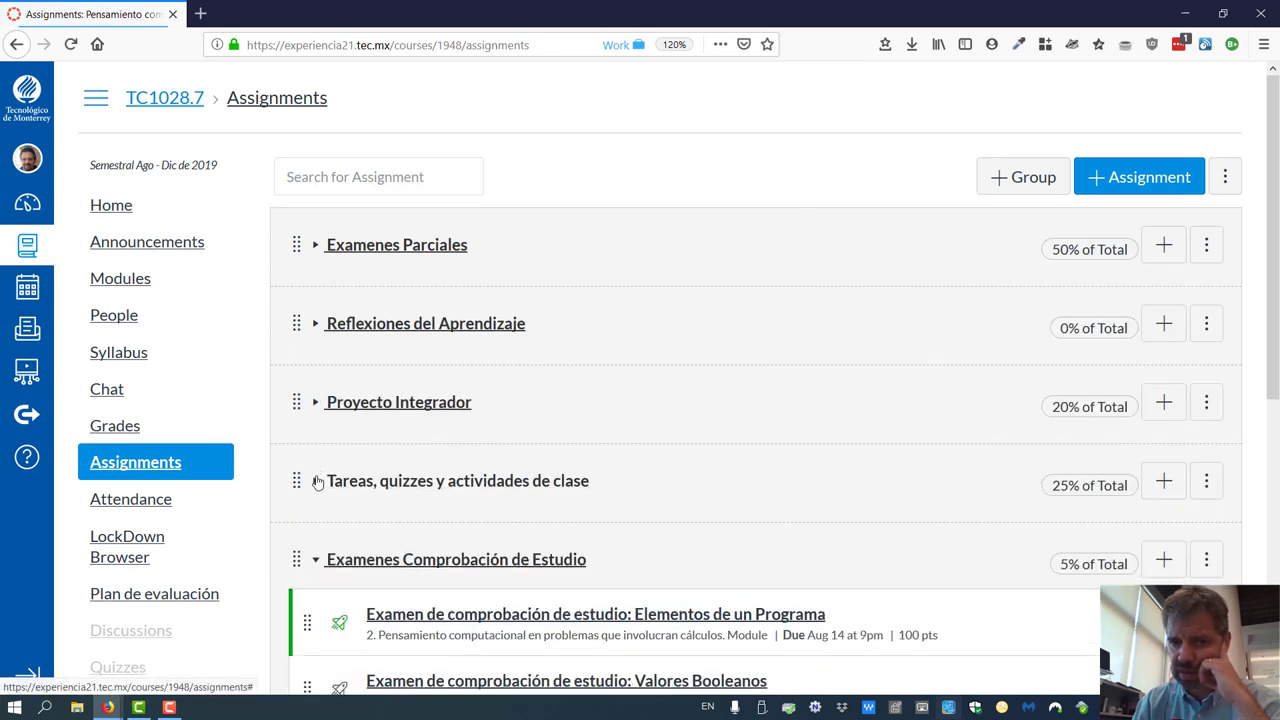
{"action": "scroll", "coordinate": [325, 453], "scroll_direction": "down", "scroll_amount": 3}
{"action": "left_click", "coordinate": [317, 249]}
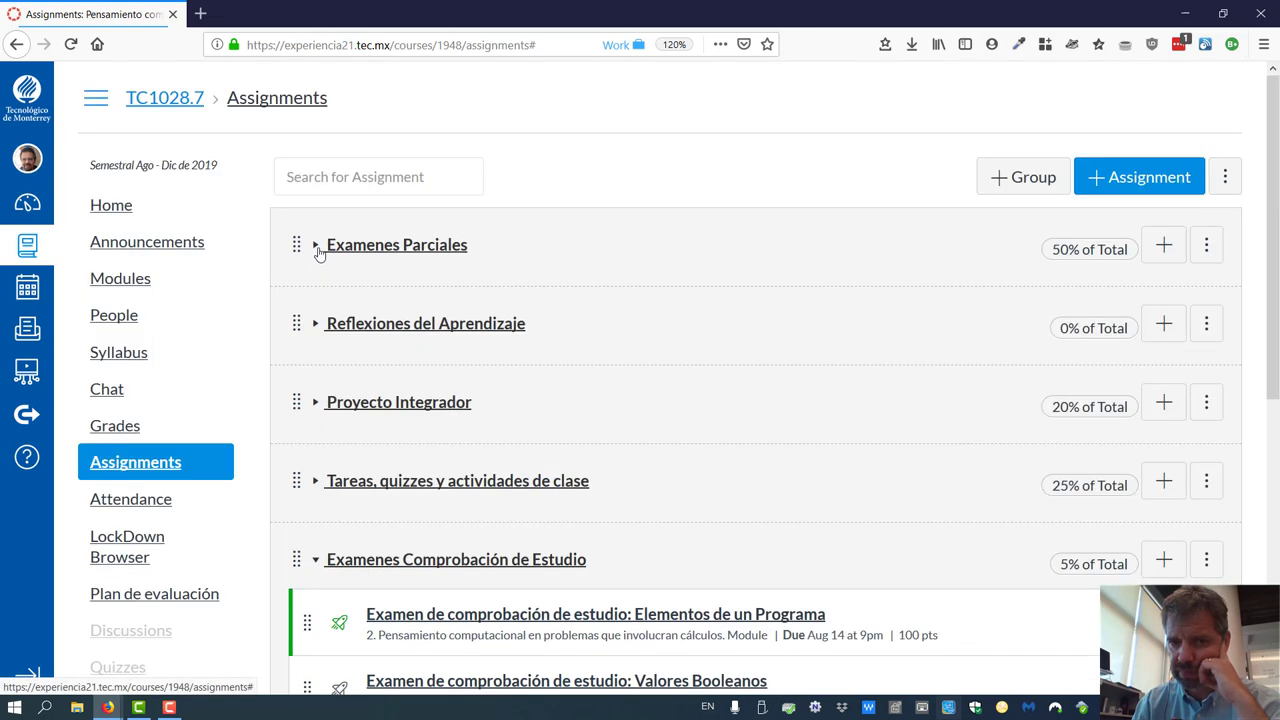
{"action": "left_click", "coordinate": [315, 560]}
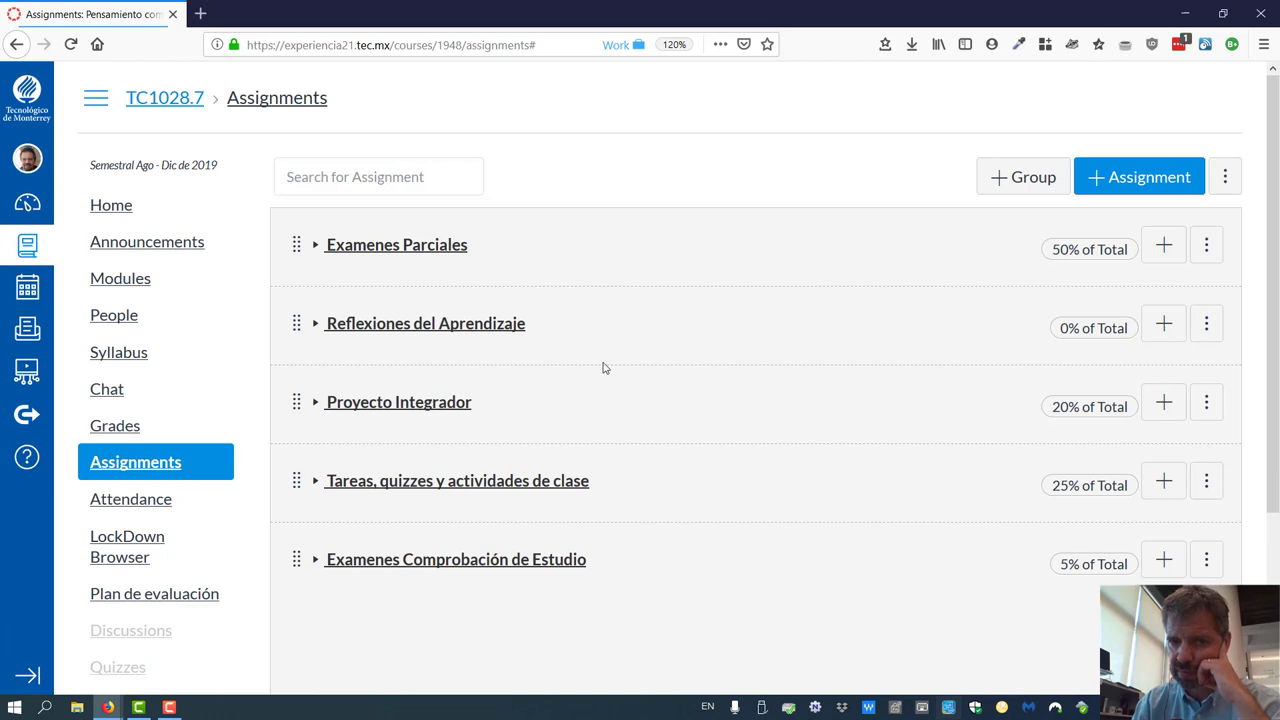
Expand Examenes Parciales to show its four assignments, then collapse it again.
{"action": "left_click", "coordinate": [314, 248]}
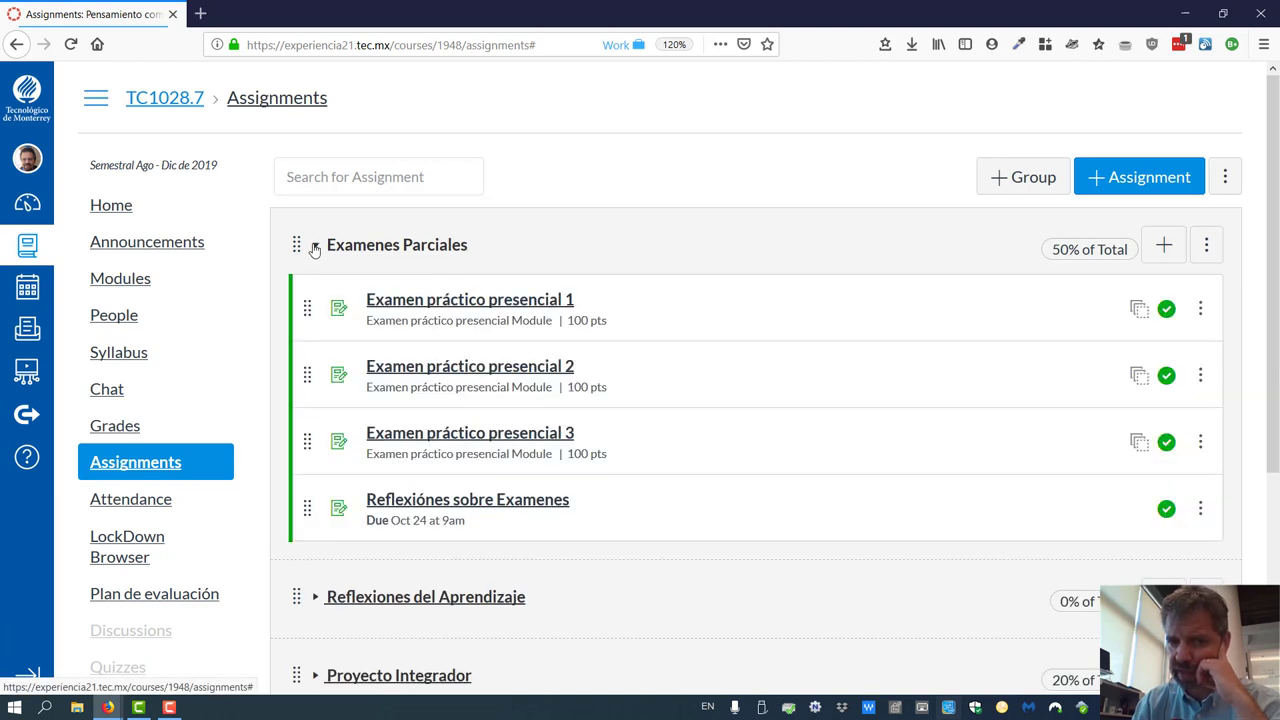
{"action": "left_click", "coordinate": [314, 248]}
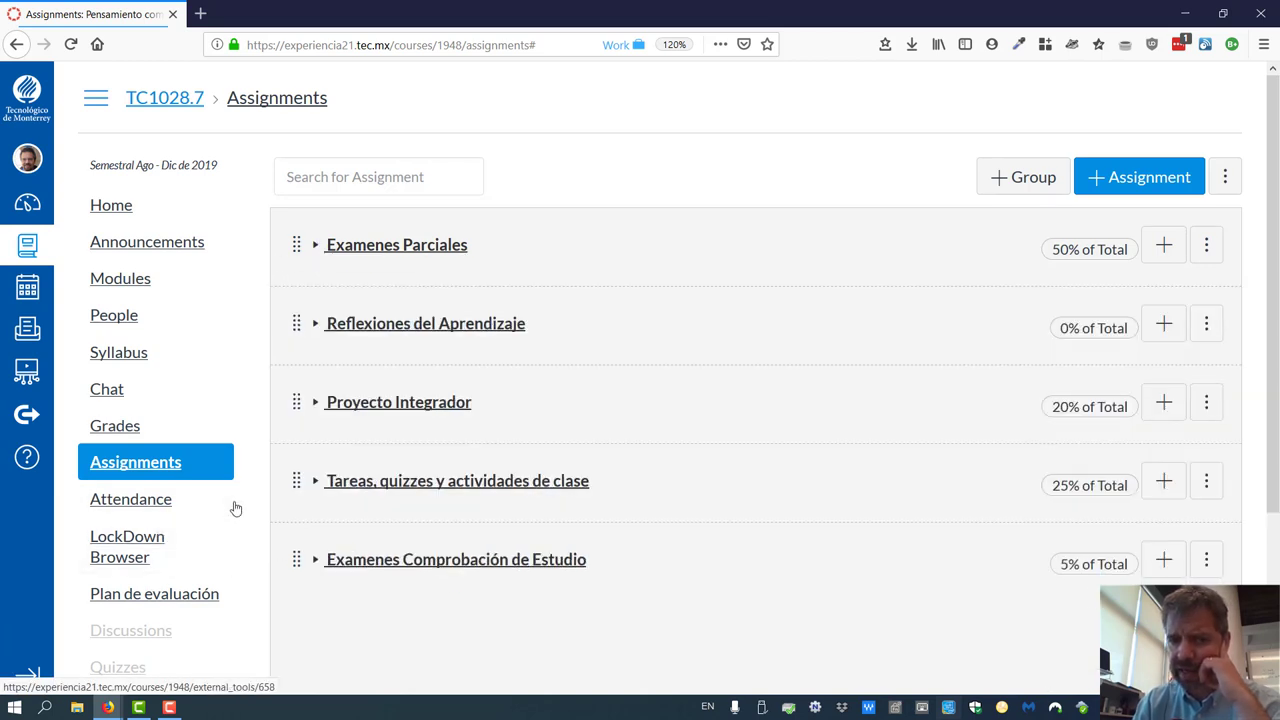
{"action": "scroll", "coordinate": [235, 508], "scroll_direction": "down", "scroll_amount": 3}
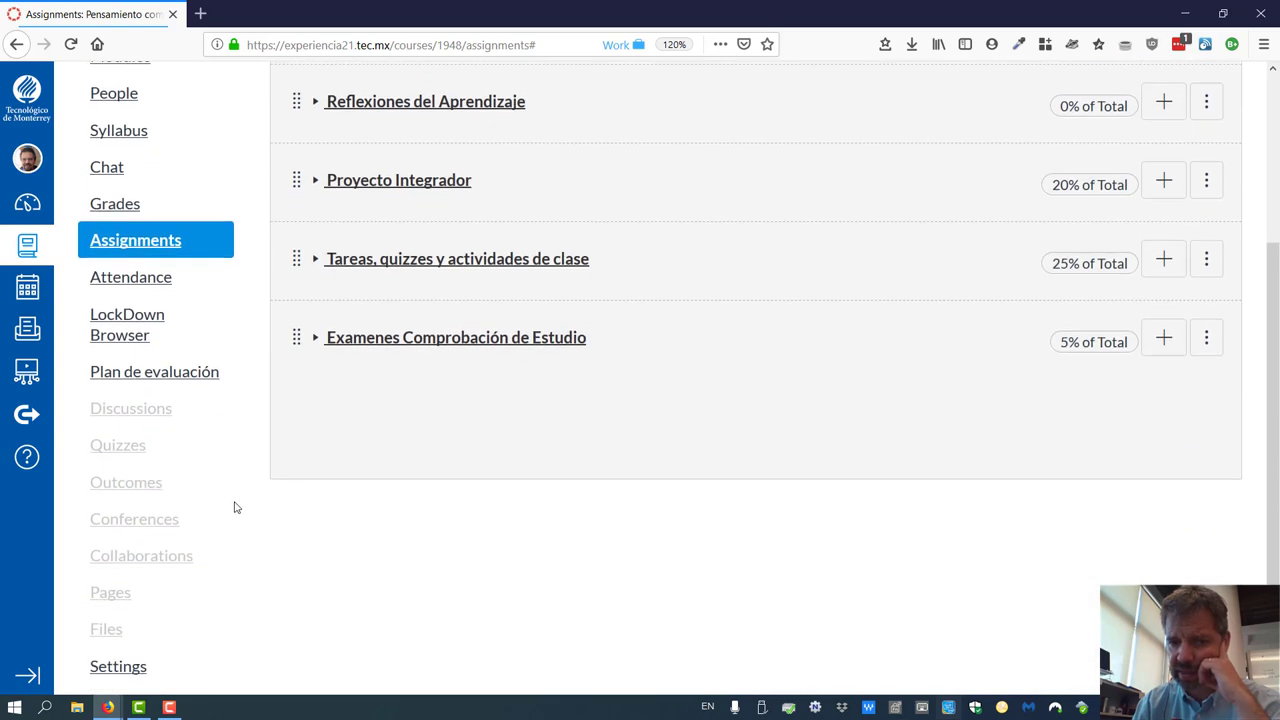
{"action": "scroll", "coordinate": [234, 506], "scroll_direction": "up", "scroll_amount": 2}
{"action": "scroll", "coordinate": [234, 506], "scroll_direction": "up", "scroll_amount": 1}
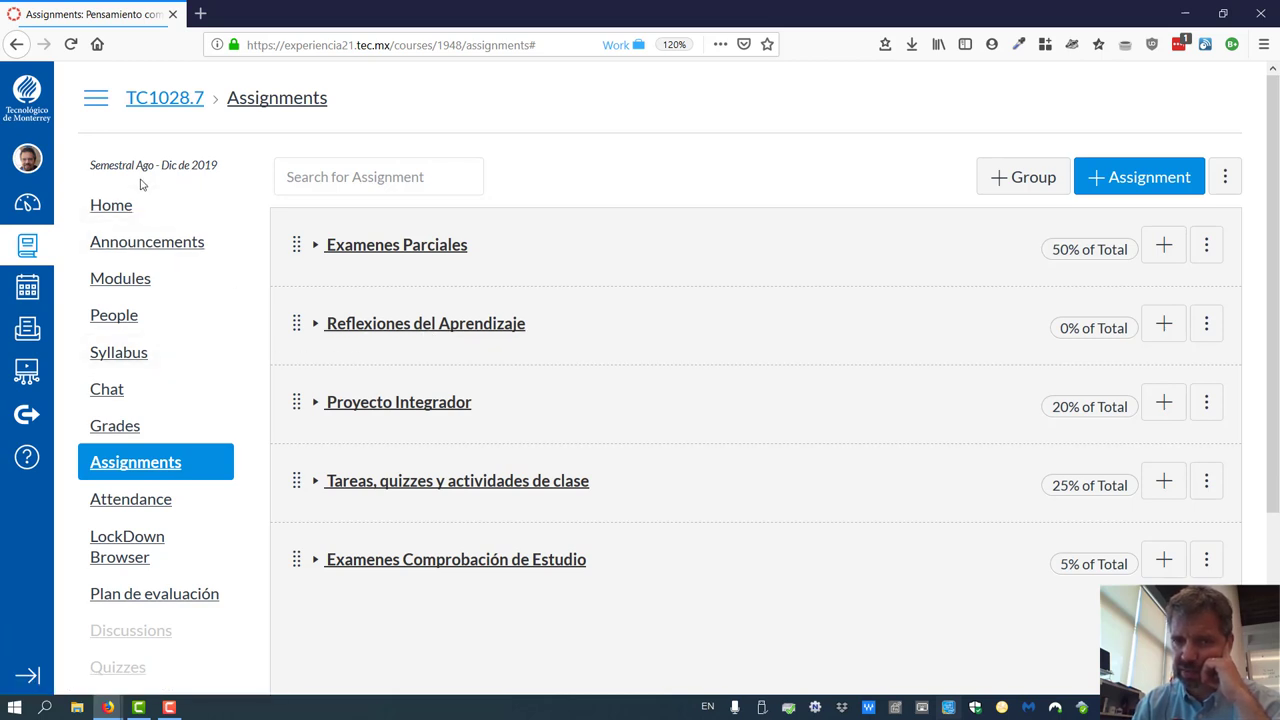
Return to the TC1028.7 course home page via the breadcrumb and scroll down.
{"action": "left_click", "coordinate": [160, 98]}
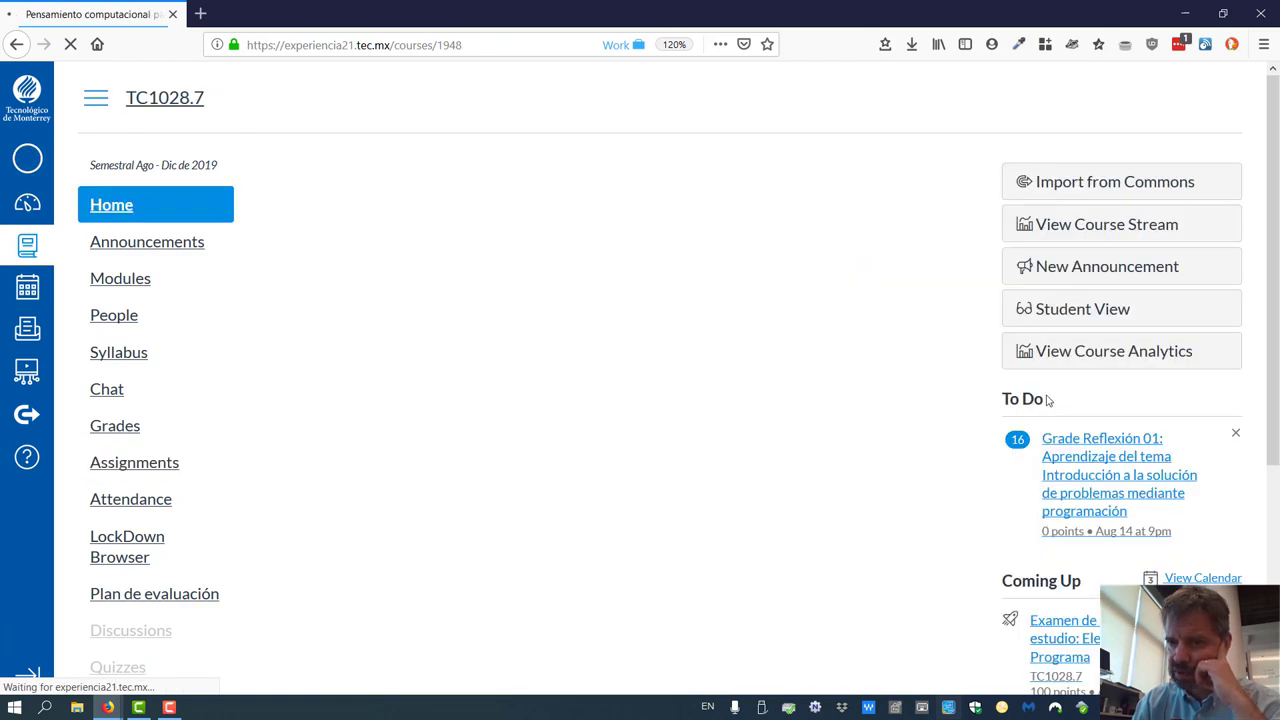
{"action": "scroll", "coordinate": [1115, 510], "scroll_direction": "down", "scroll_amount": 3}
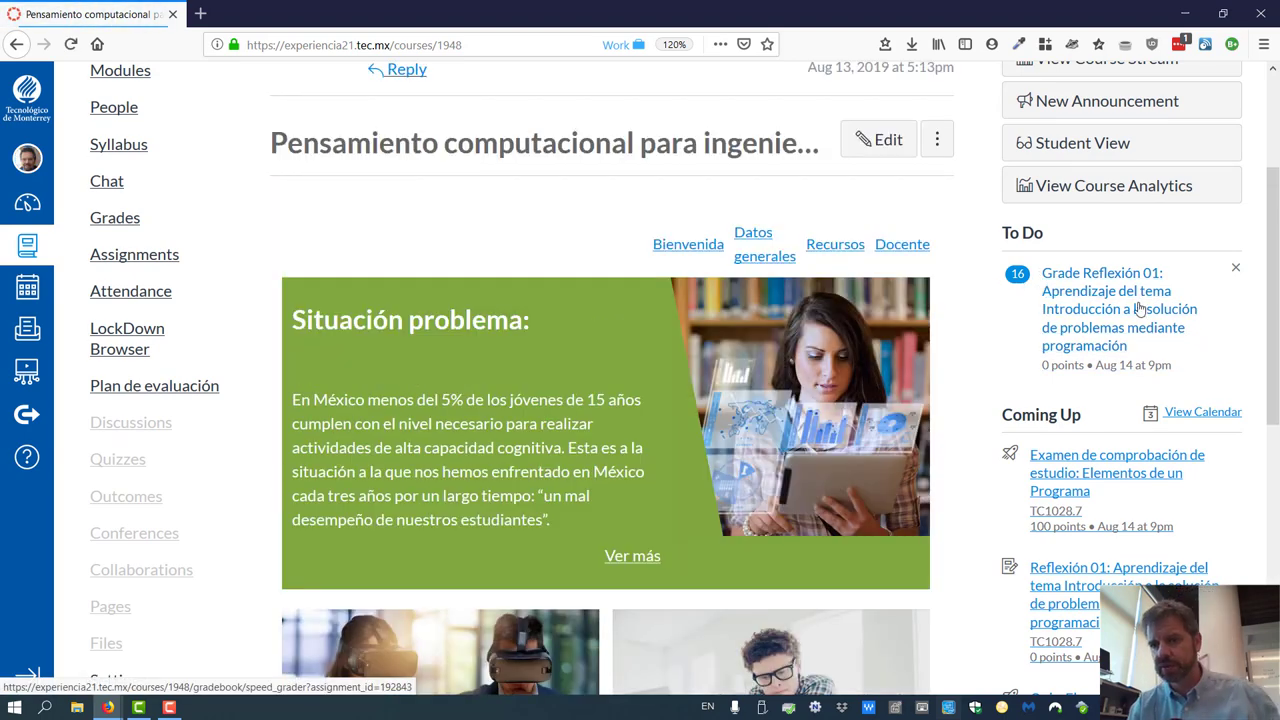
{"action": "scroll", "coordinate": [1014, 330], "scroll_direction": "down", "scroll_amount": 3}
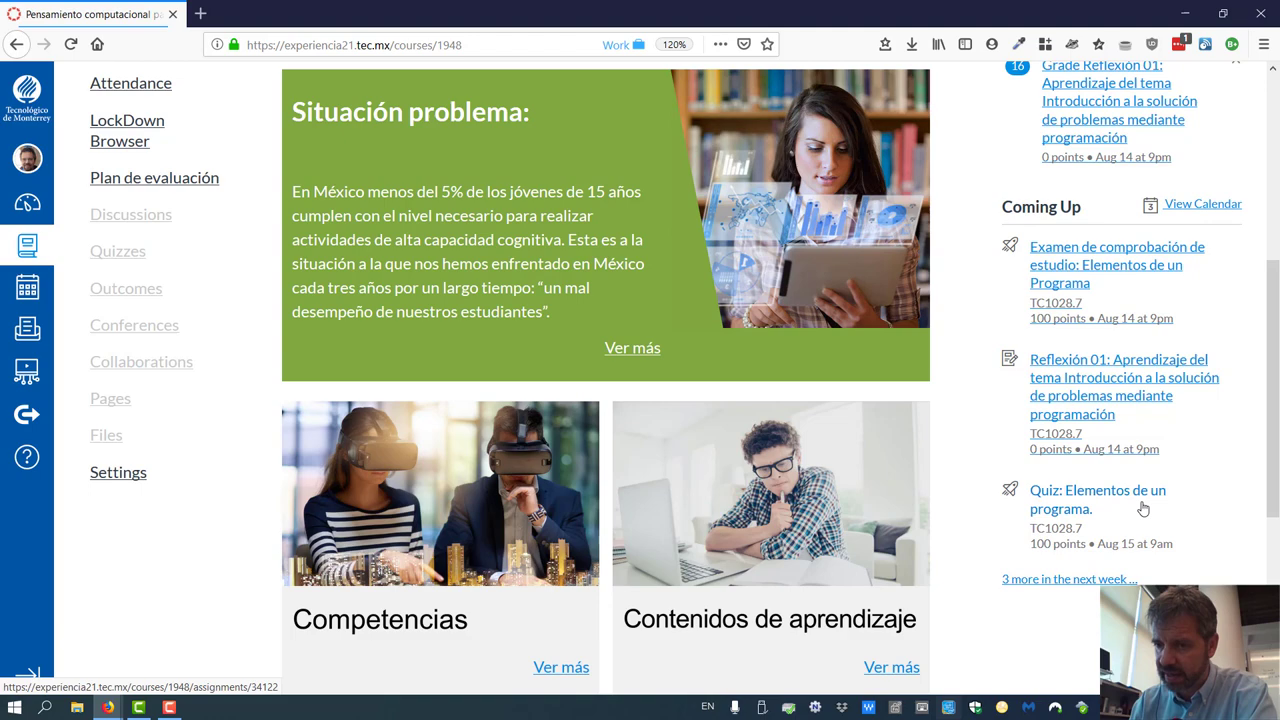
Expand the Coming Up list with '3 more in the next week' and review the items.
{"action": "left_click", "coordinate": [1059, 582]}
{"action": "scroll", "coordinate": [1075, 526], "scroll_direction": "down", "scroll_amount": 3}
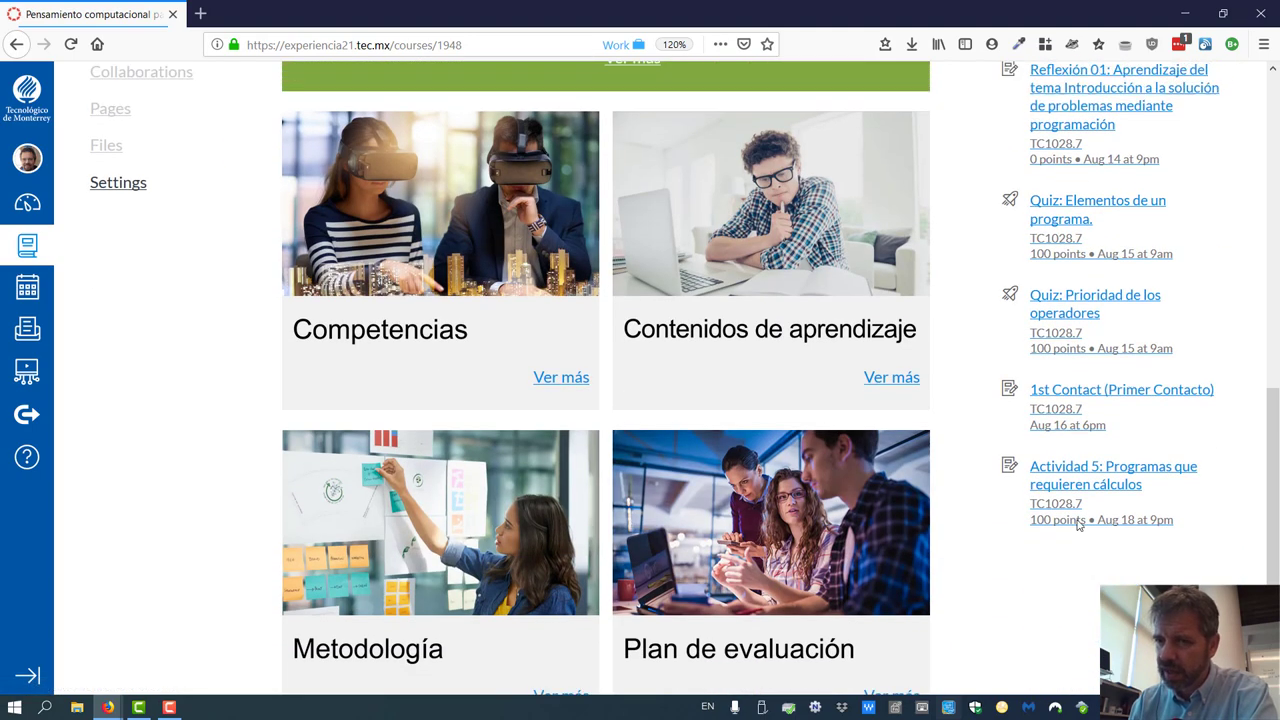
{"action": "scroll", "coordinate": [1078, 524], "scroll_direction": "up", "scroll_amount": 2}
{"action": "scroll", "coordinate": [1078, 524], "scroll_direction": "up", "scroll_amount": 1}
{"action": "scroll", "coordinate": [1078, 524], "scroll_direction": "down", "scroll_amount": 1}
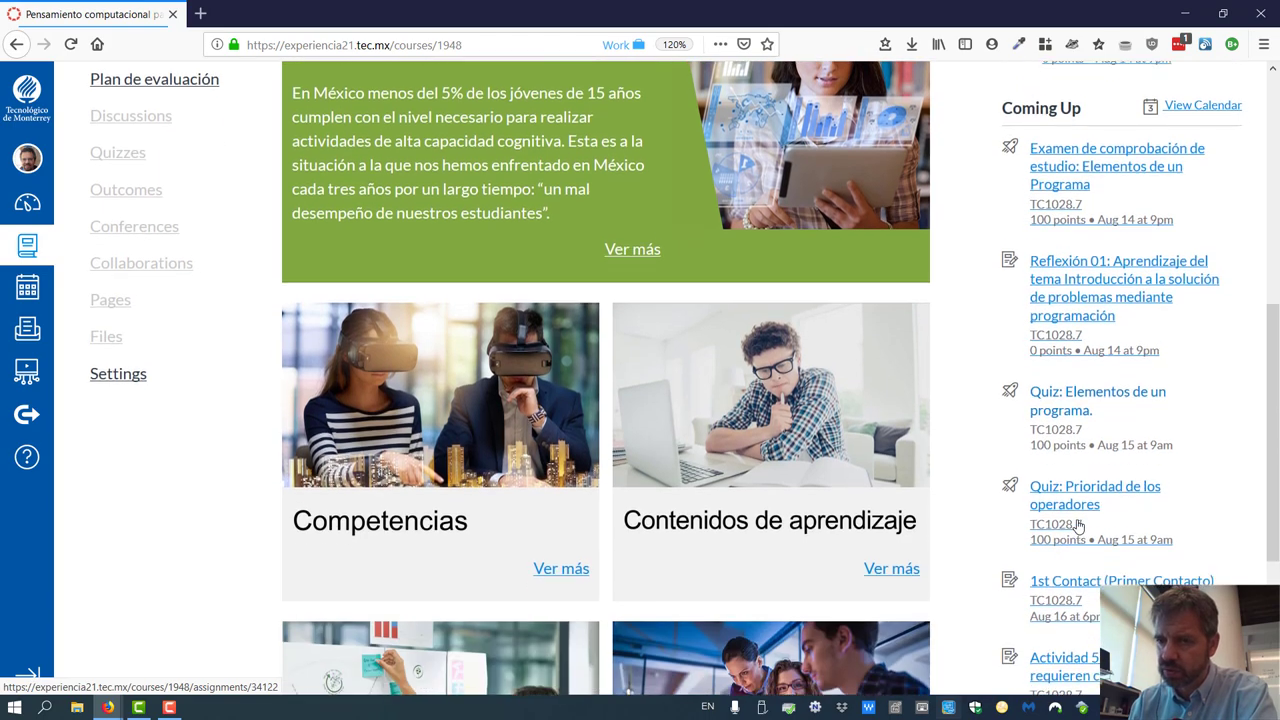
{"action": "scroll", "coordinate": [1079, 522], "scroll_direction": "down", "scroll_amount": 1}
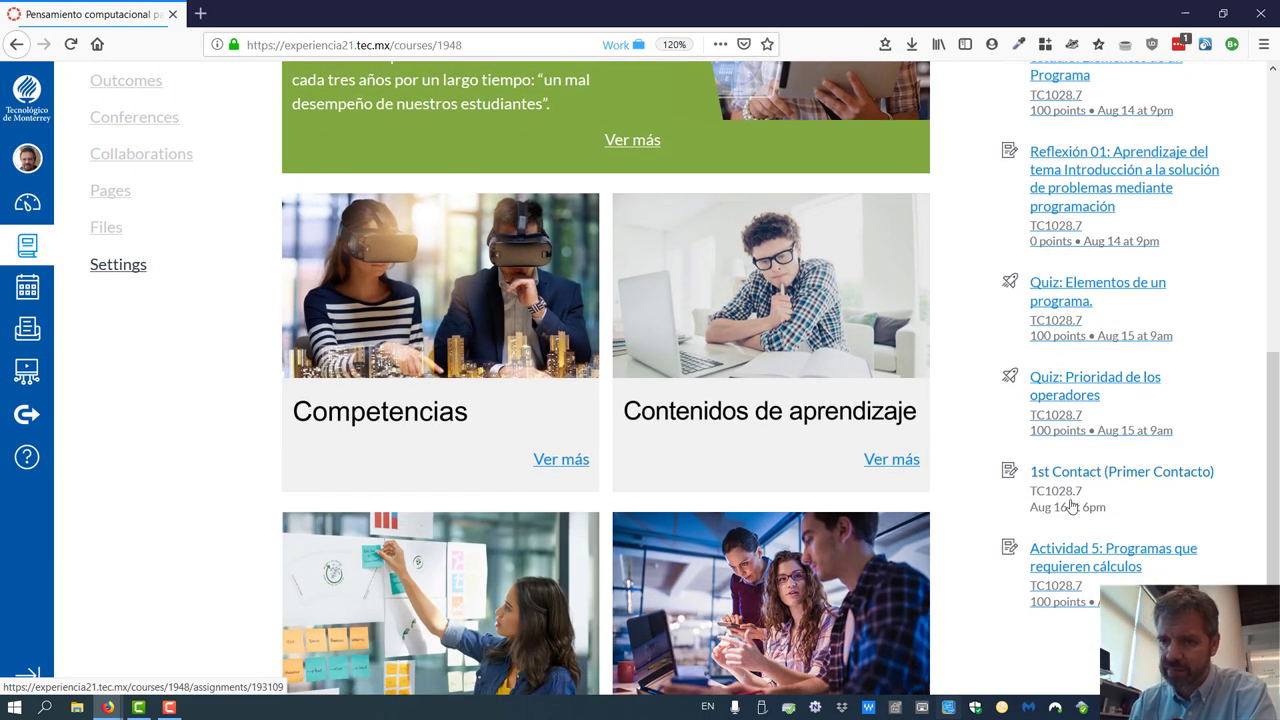
{"action": "scroll", "coordinate": [1147, 442], "scroll_direction": "up", "scroll_amount": 1}
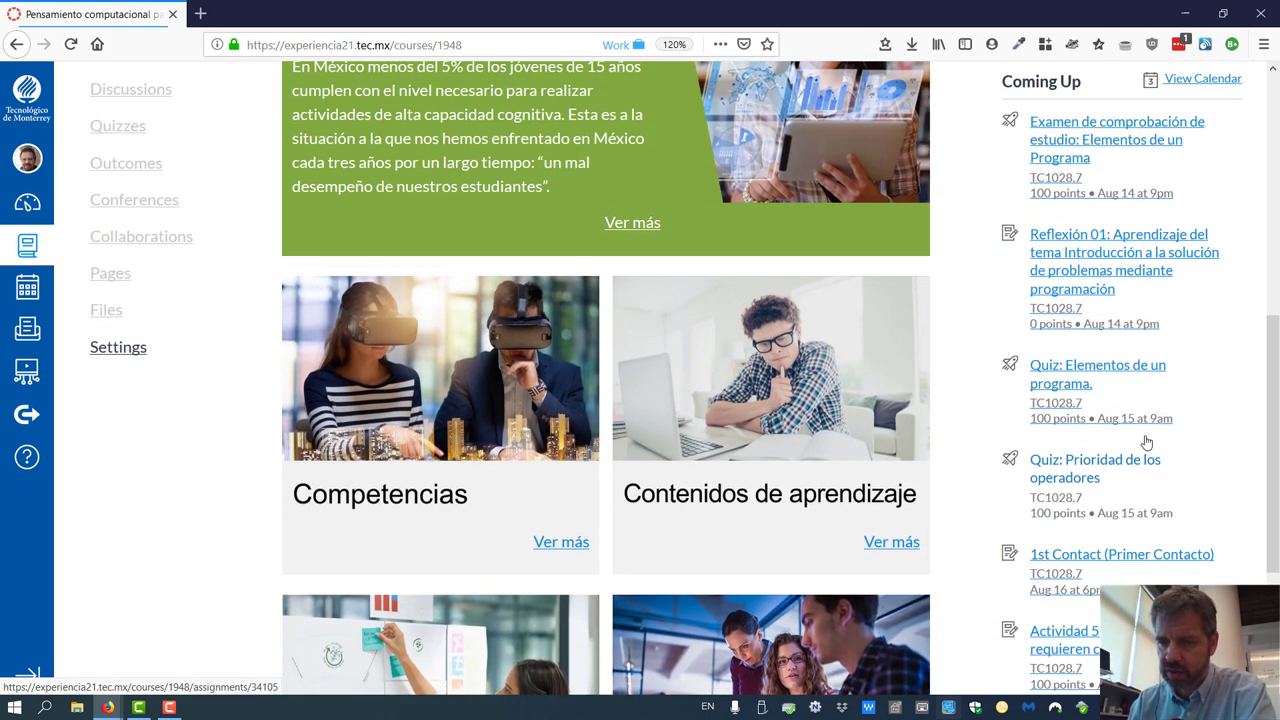
{"action": "scroll", "coordinate": [1147, 442], "scroll_direction": "up", "scroll_amount": 3}
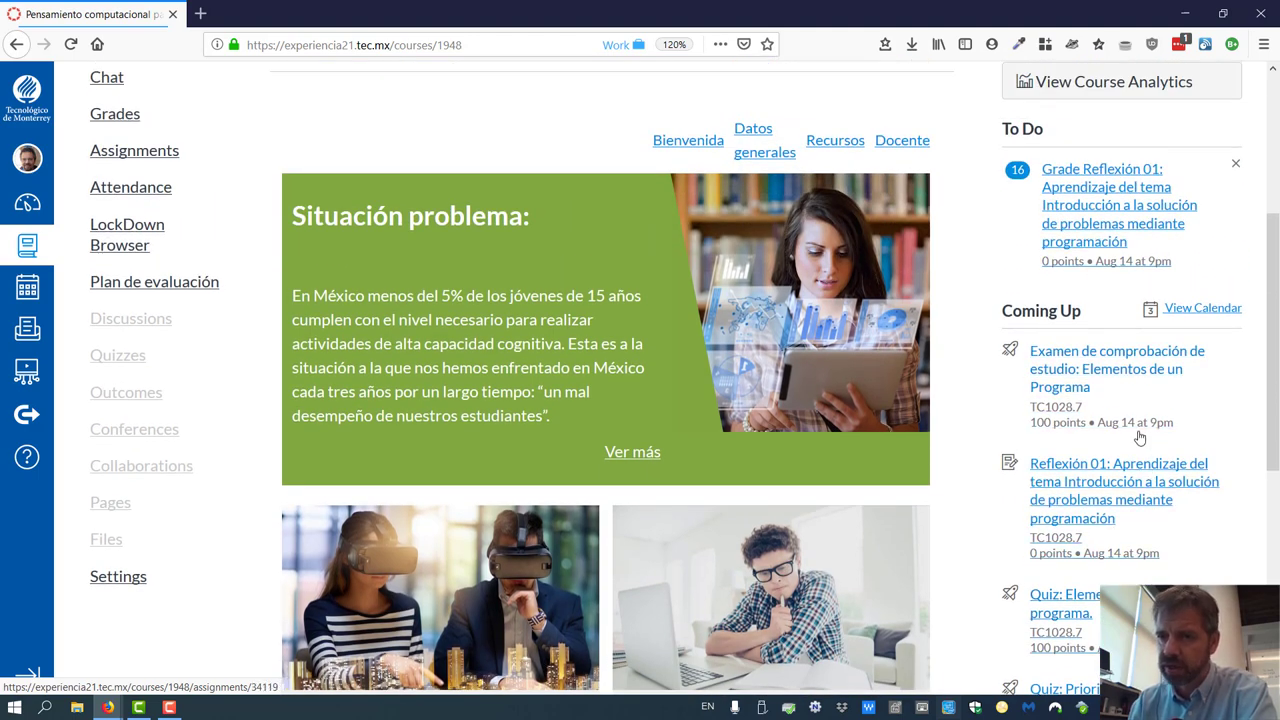
{"action": "scroll", "coordinate": [1139, 437], "scroll_direction": "up", "scroll_amount": 3}
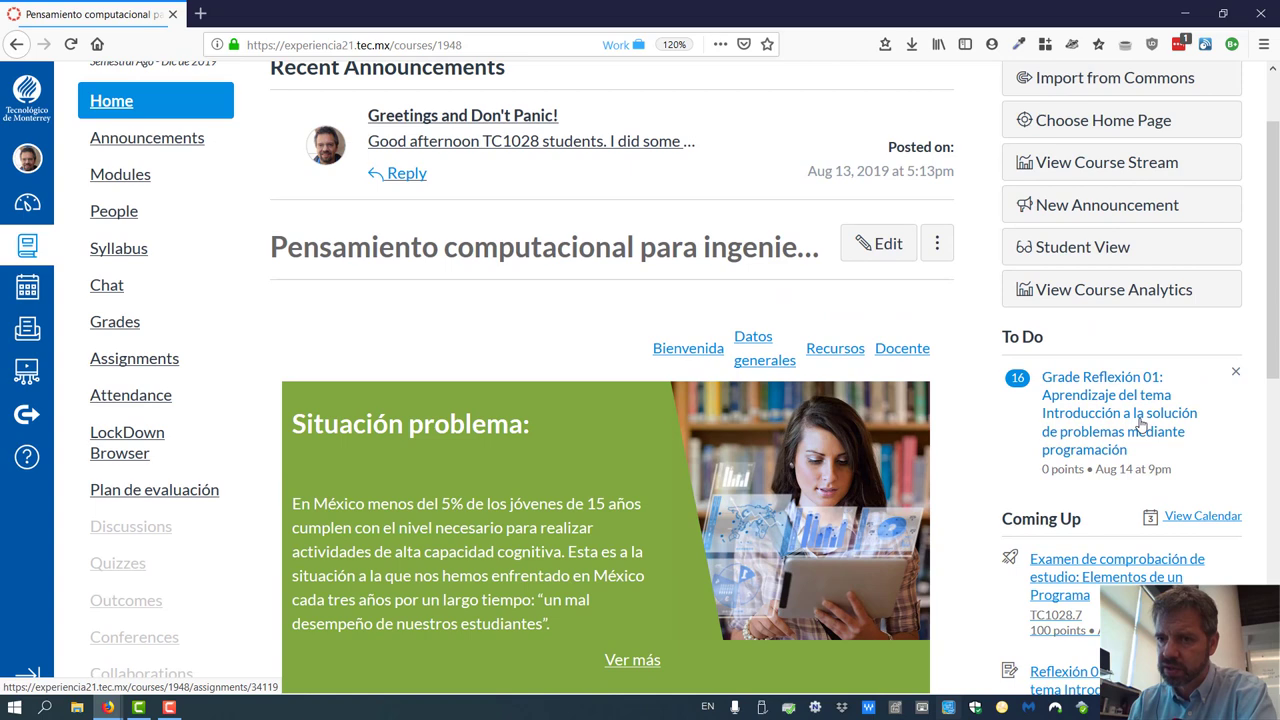
{"action": "scroll", "coordinate": [1141, 425], "scroll_direction": "up", "scroll_amount": 2}
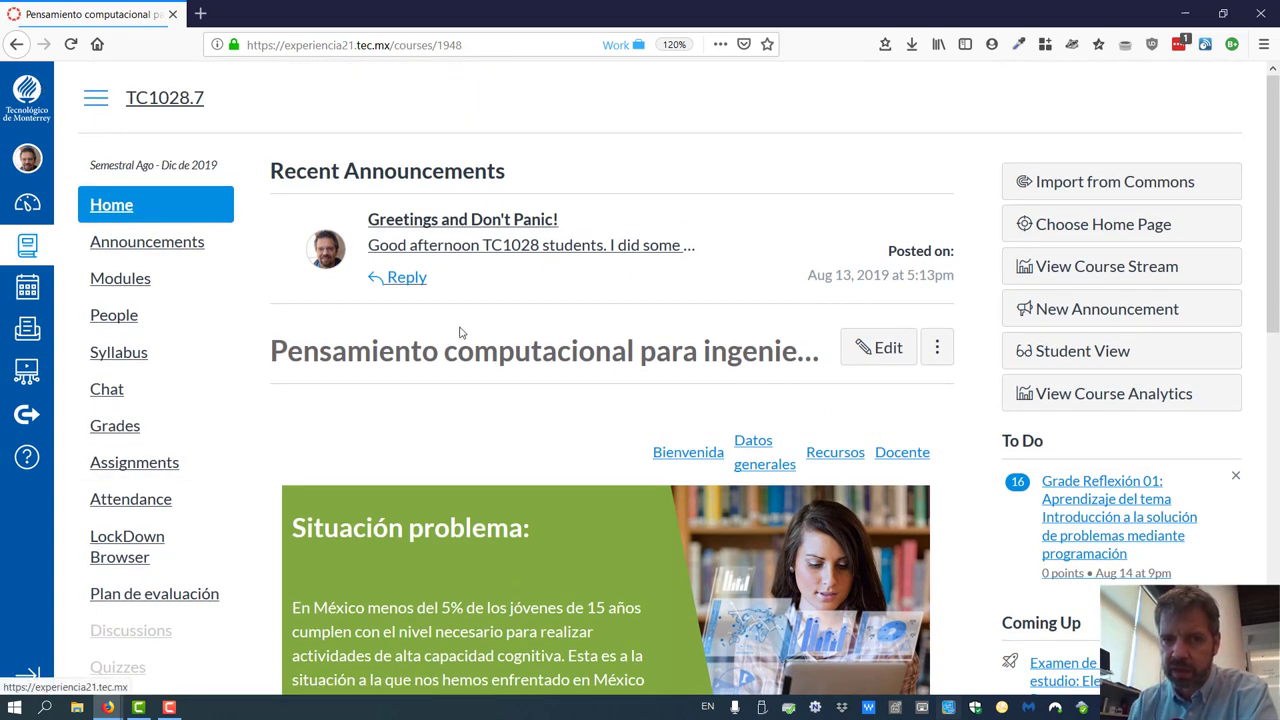
Open the course Modules page and scroll down to unit 2's Quiz: Elementos de un programa.
{"action": "left_click", "coordinate": [118, 278]}
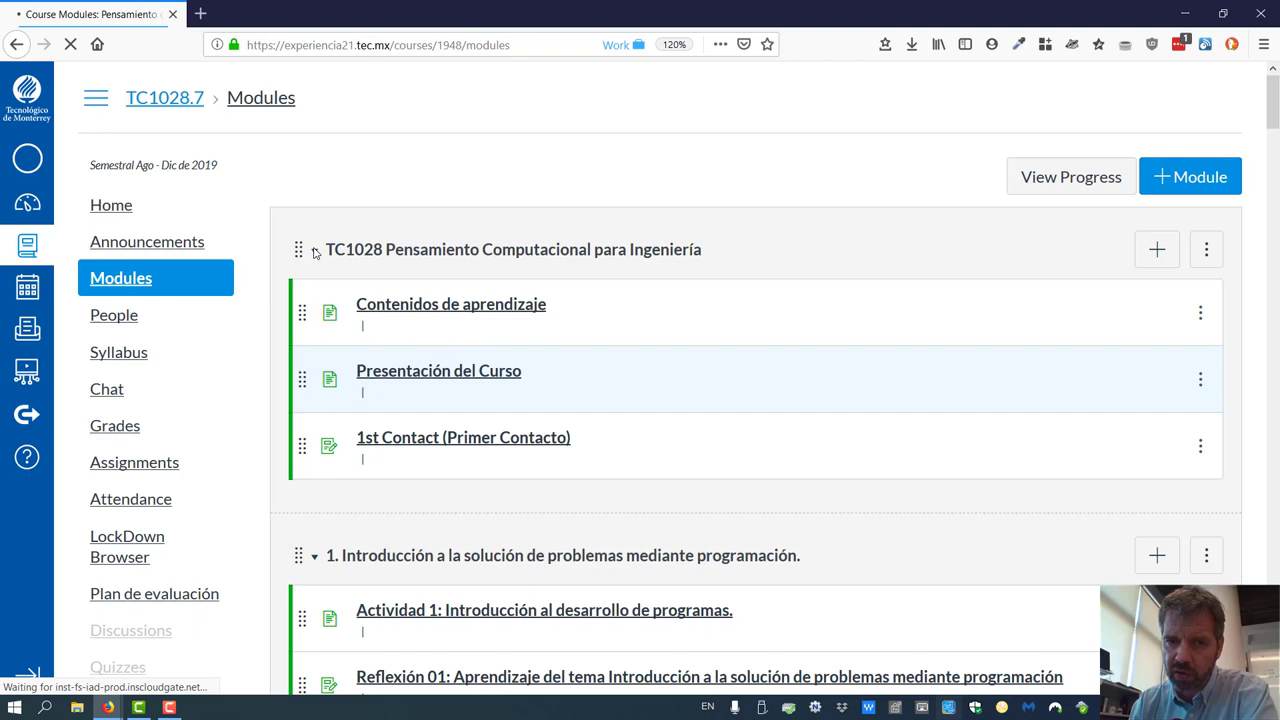
{"action": "scroll", "coordinate": [517, 406], "scroll_direction": "down", "scroll_amount": 5}
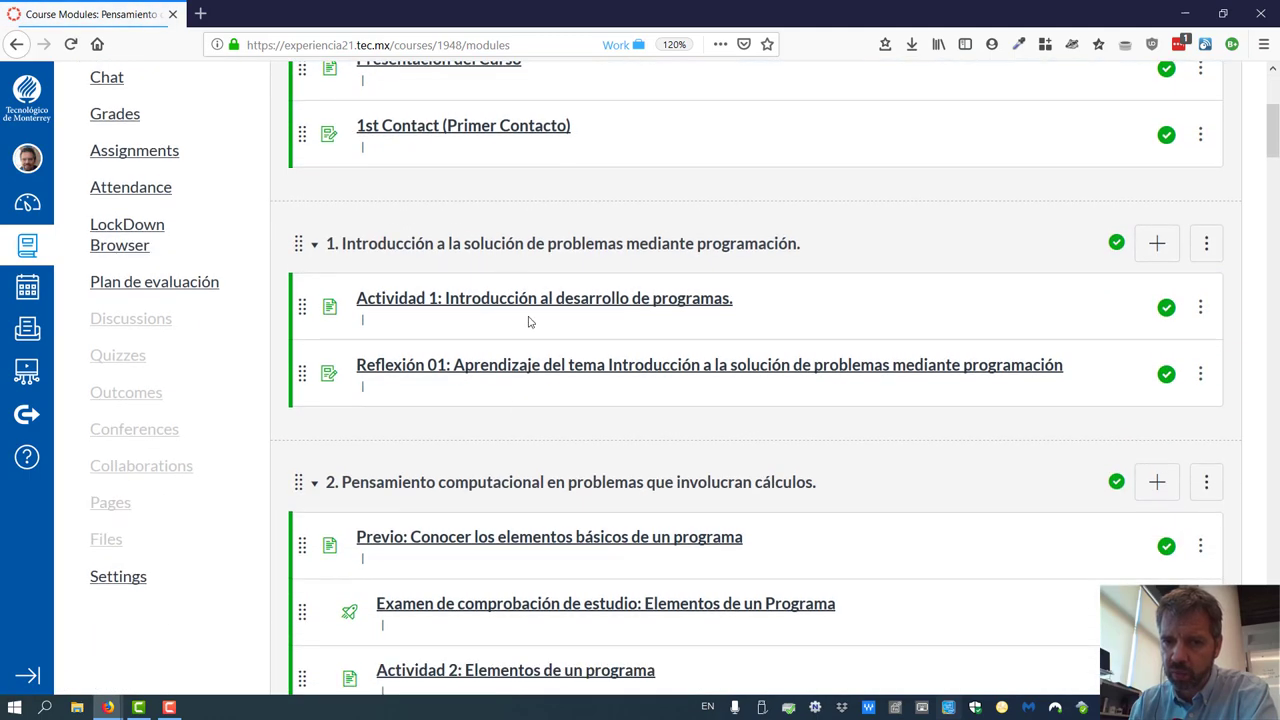
{"action": "scroll", "coordinate": [530, 321], "scroll_direction": "down", "scroll_amount": 3}
{"action": "scroll", "coordinate": [486, 349], "scroll_direction": "up", "scroll_amount": 8}
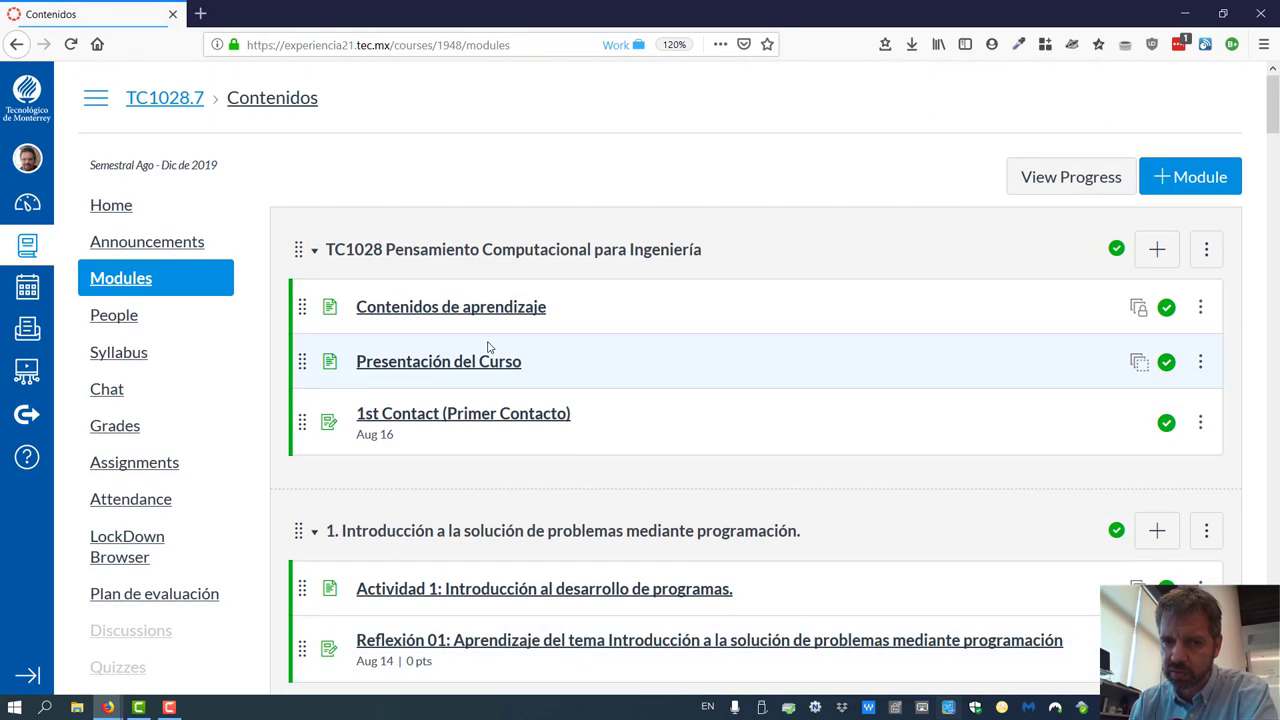
{"action": "scroll", "coordinate": [488, 347], "scroll_direction": "down", "scroll_amount": 8}
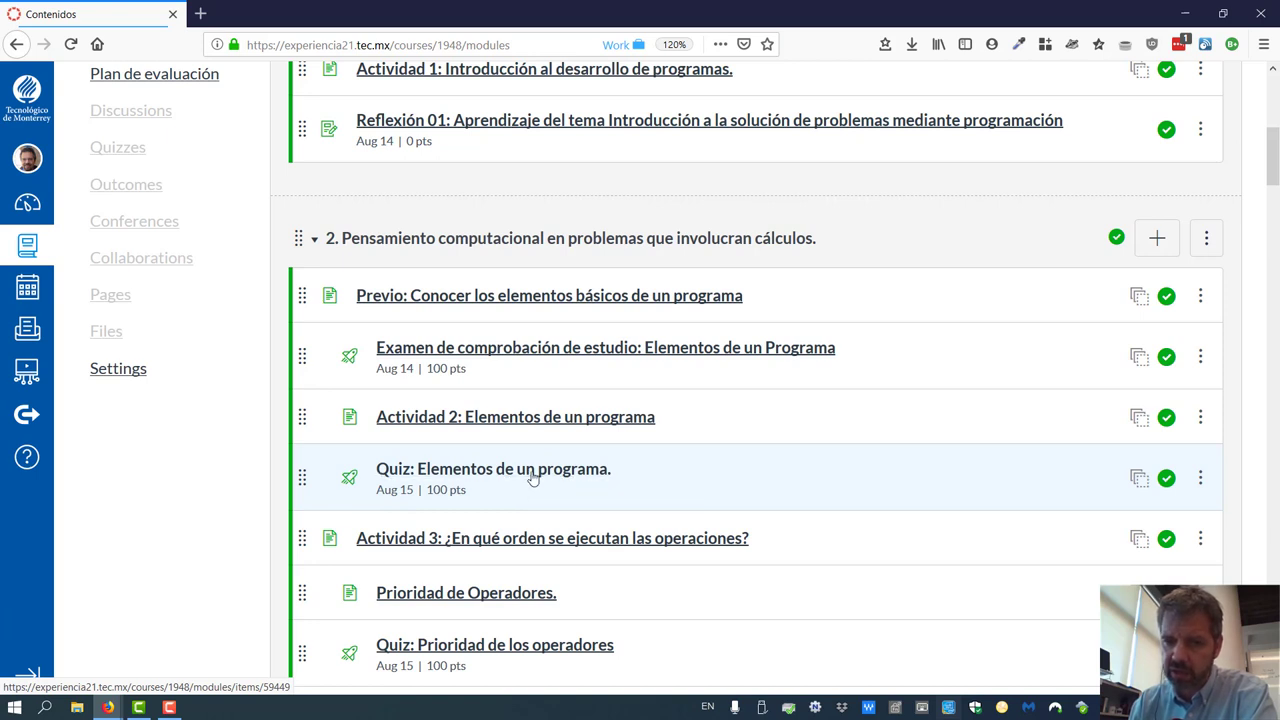
Open the module 2 quiz 'Elementos de un programa.' and review its 100-point, unlimited-attempt settings.
{"action": "left_click", "coordinate": [530, 478]}
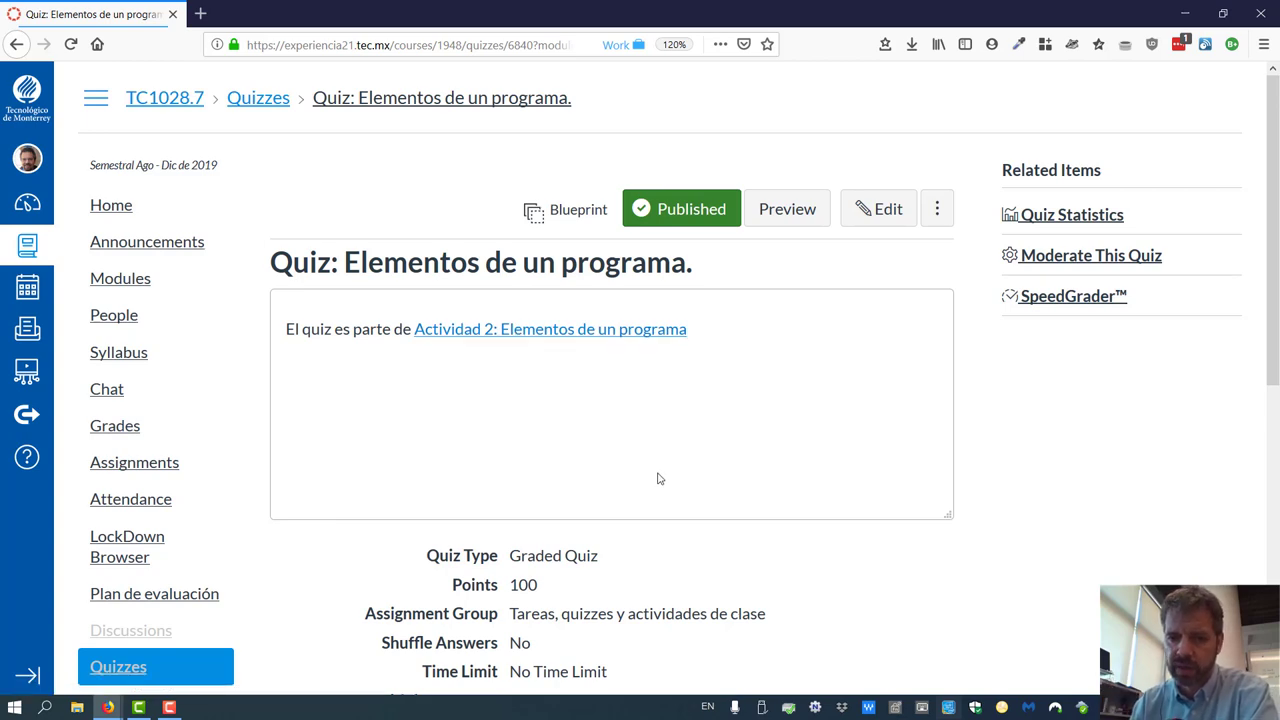
{"action": "scroll", "coordinate": [660, 474], "scroll_direction": "down", "scroll_amount": 5}
{"action": "scroll", "coordinate": [658, 471], "scroll_direction": "up", "scroll_amount": 5}
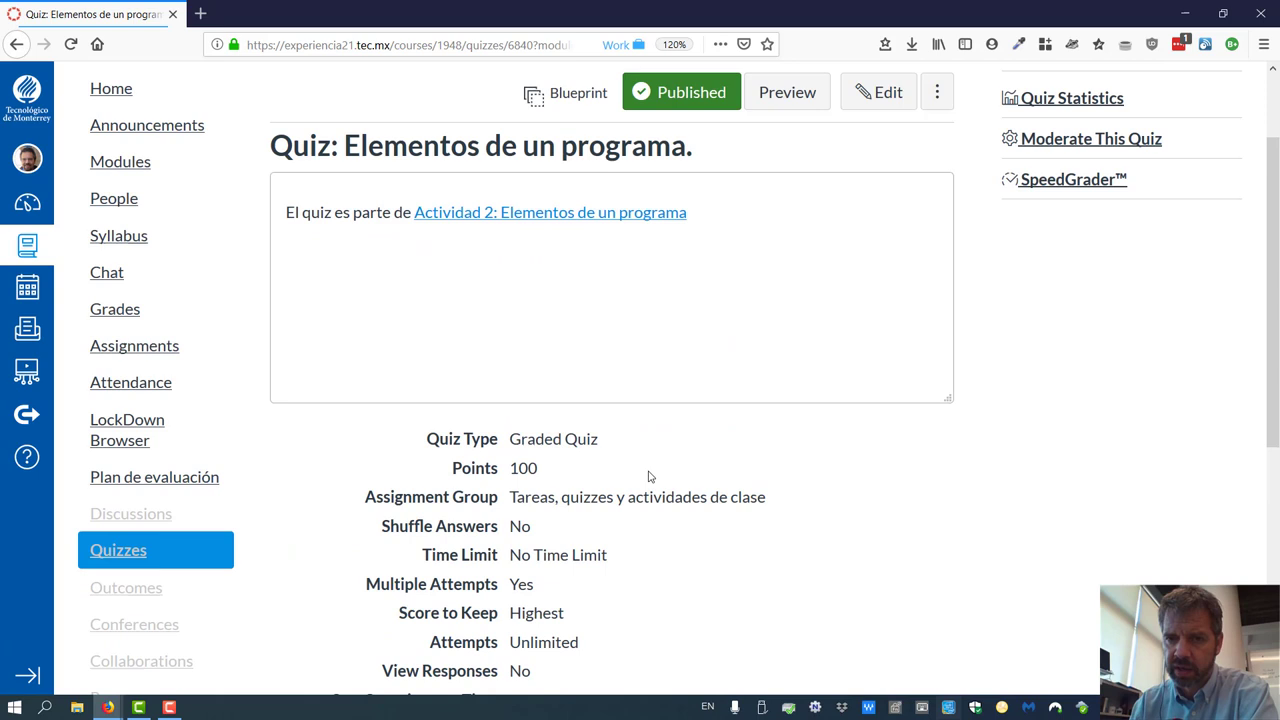